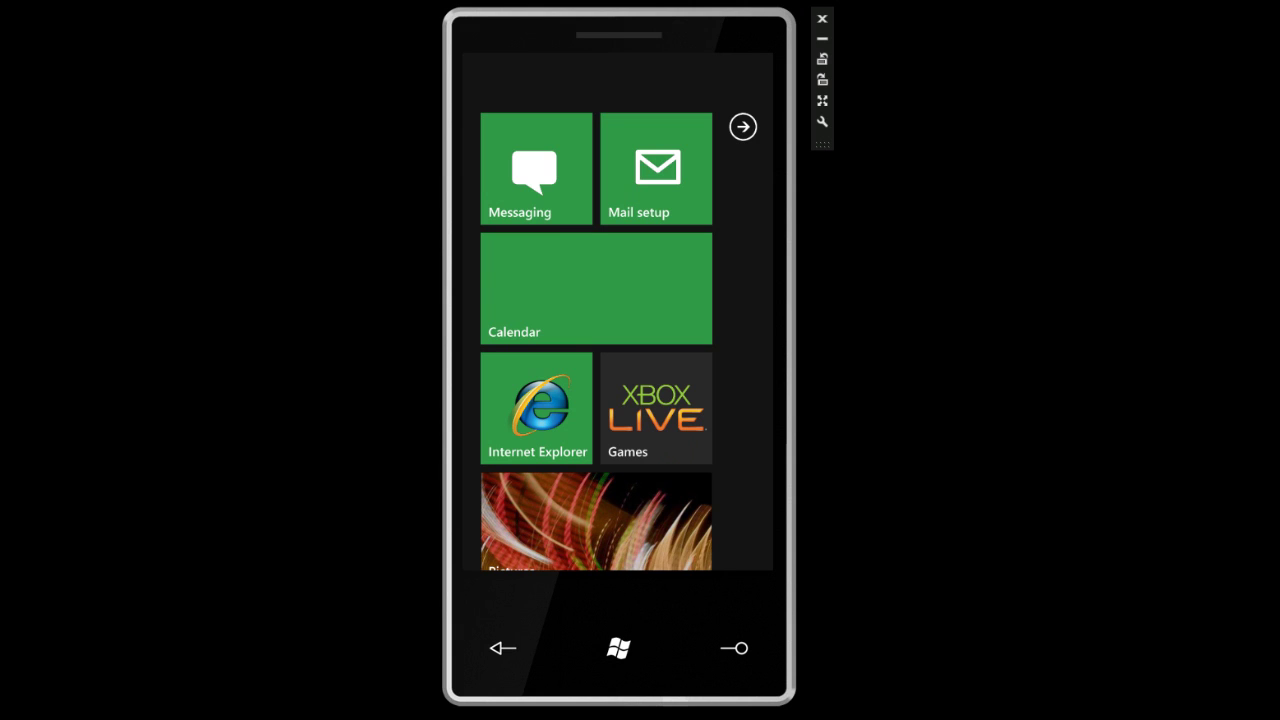
Step: Slide from the Start screen over to the installed apps list
left_click(754, 126)
Step: Launch Microsoft Office and swipe through its SharePoint and OneNote panes back to documents
left_click(548, 252)
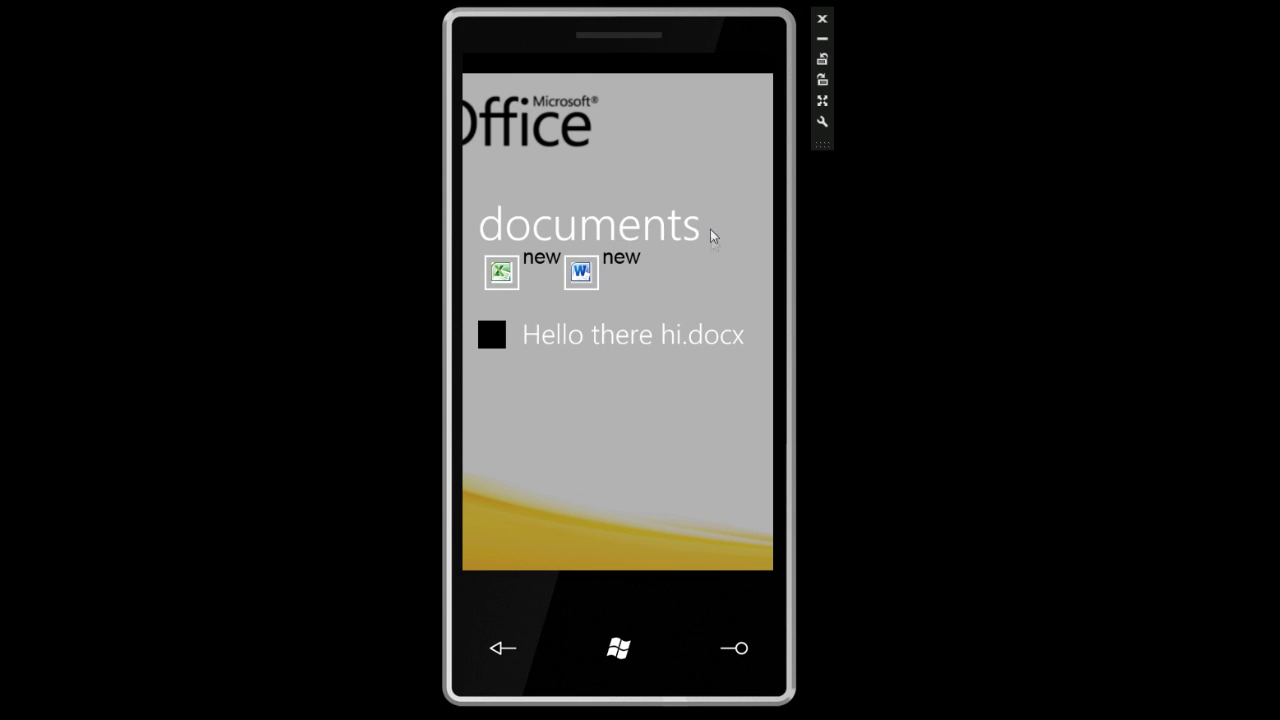
left_click_drag(710, 232, 470, 230)
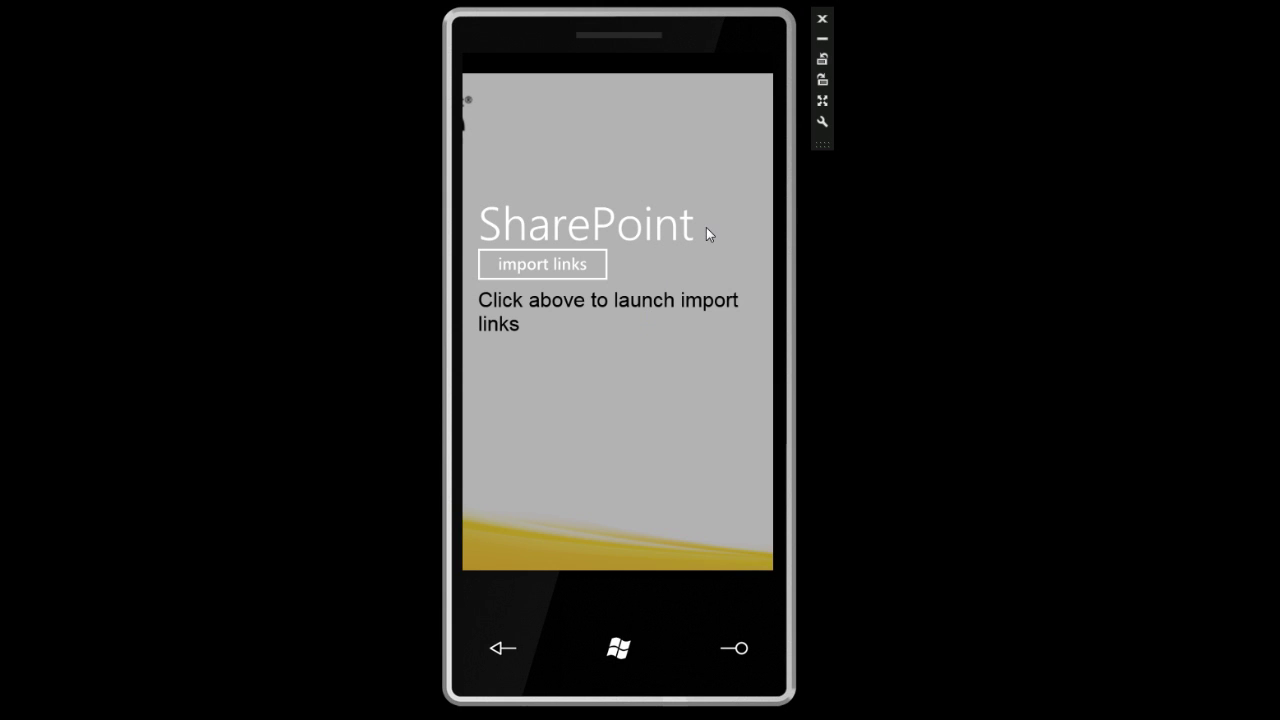
left_click_drag(706, 227, 596, 236)
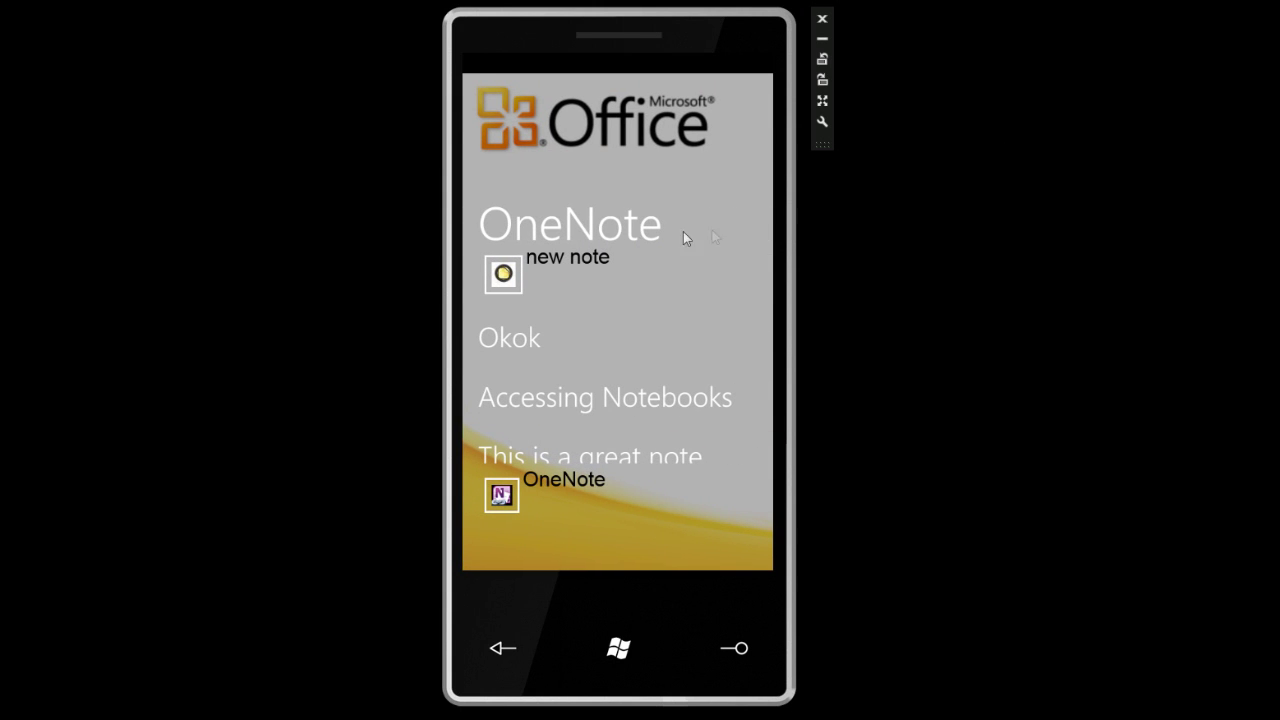
left_click_drag(683, 231, 575, 238)
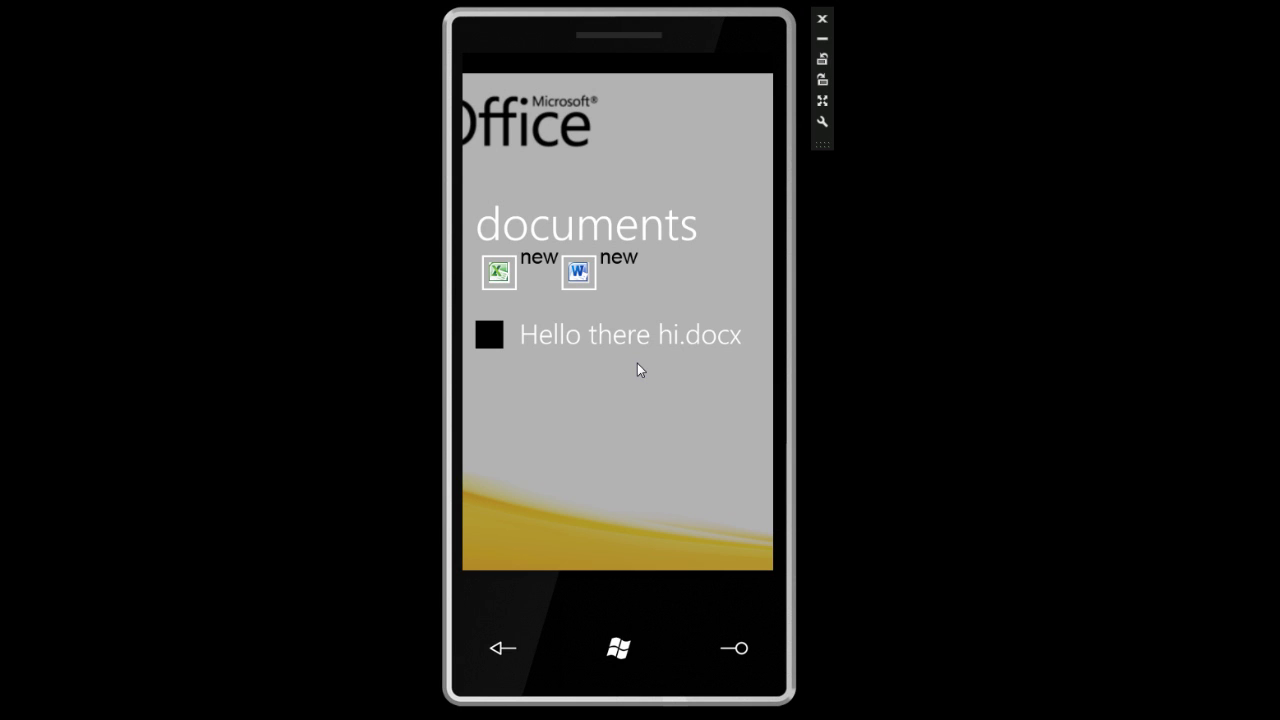
Step: Start a new Word document, type 'Hello everyone.' and select 'everyone'
left_click(566, 274)
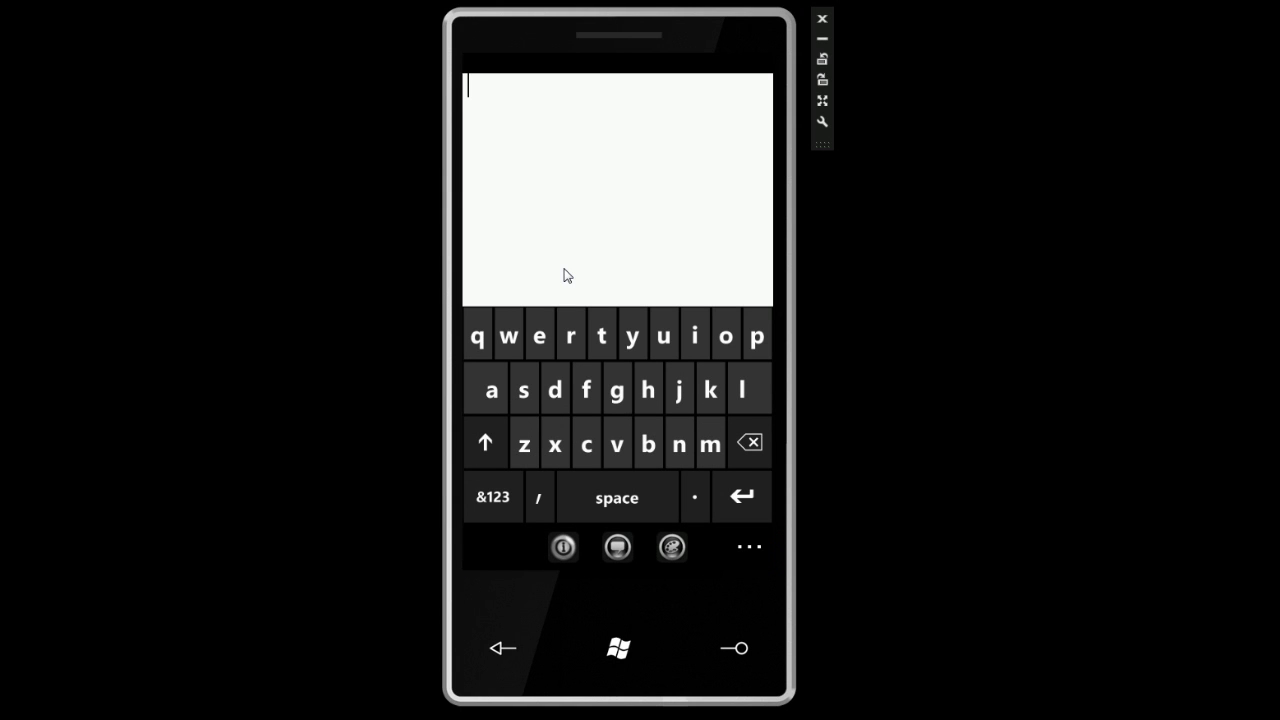
type("Hello everyone.")
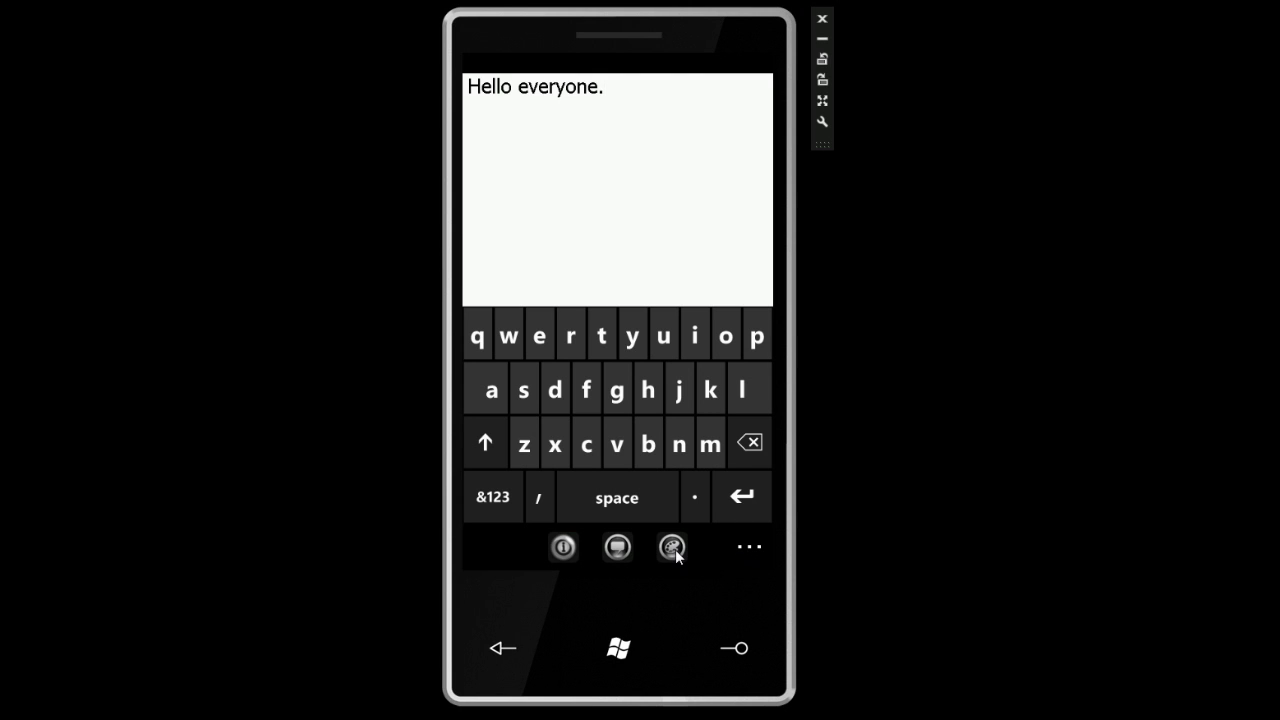
left_click(557, 96)
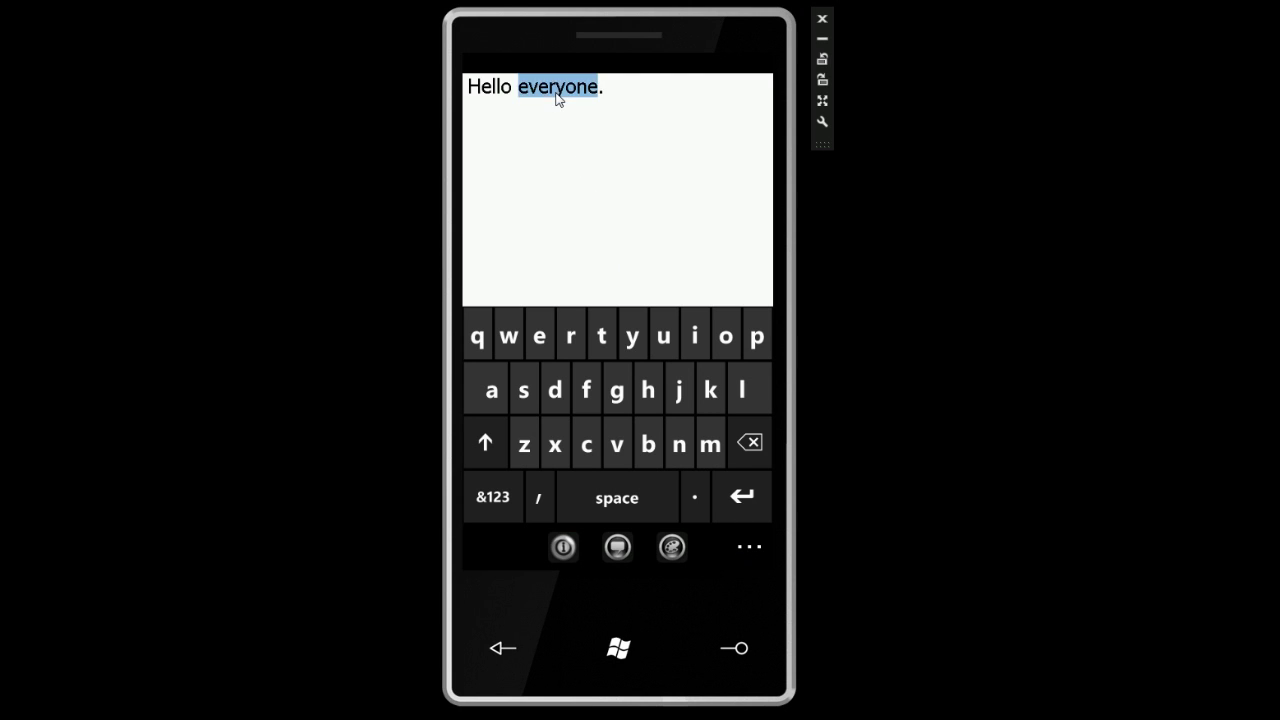
Step: Format the word 'everyone' bold and red
left_click(672, 546)
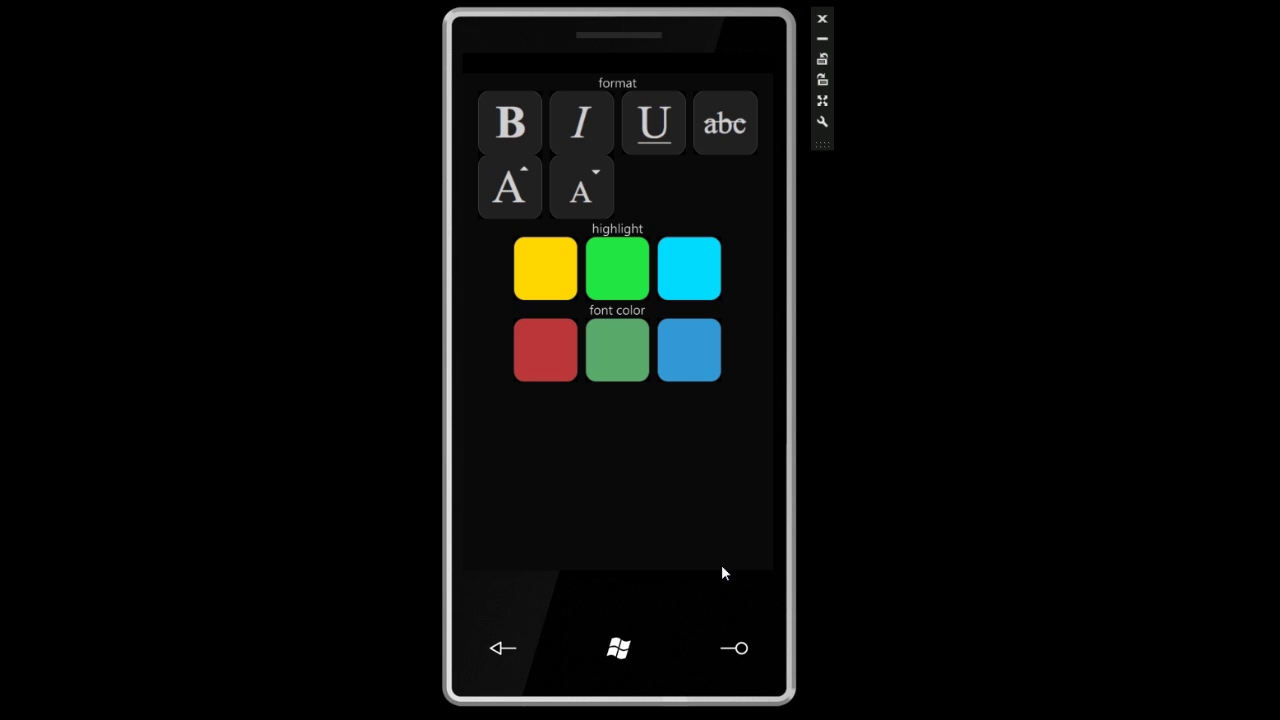
left_click(531, 140)
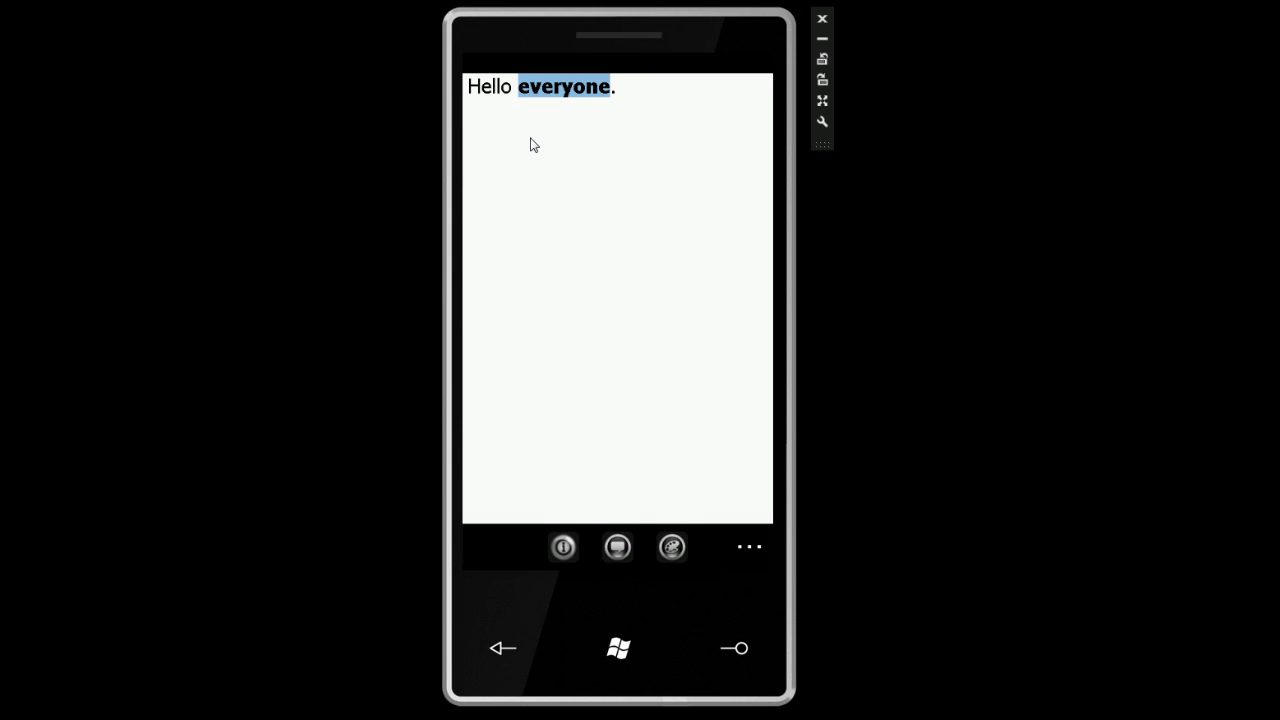
left_click(670, 550)
left_click(567, 342)
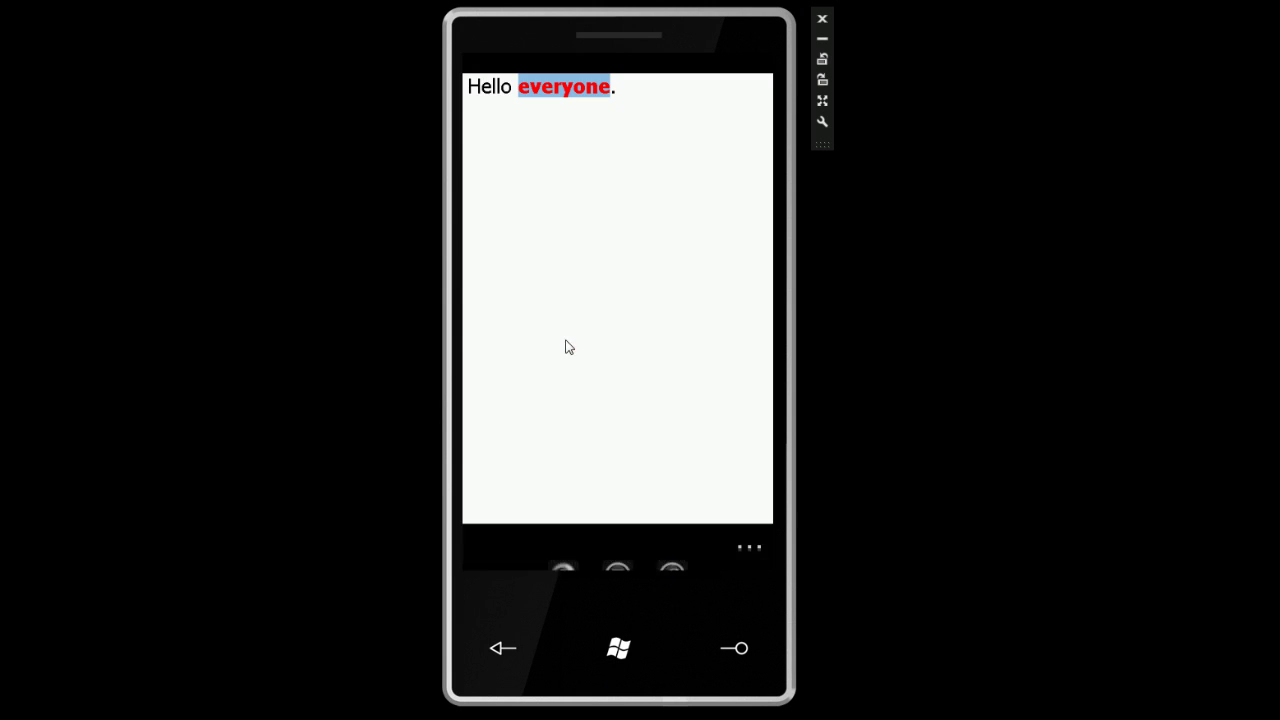
left_click(657, 116)
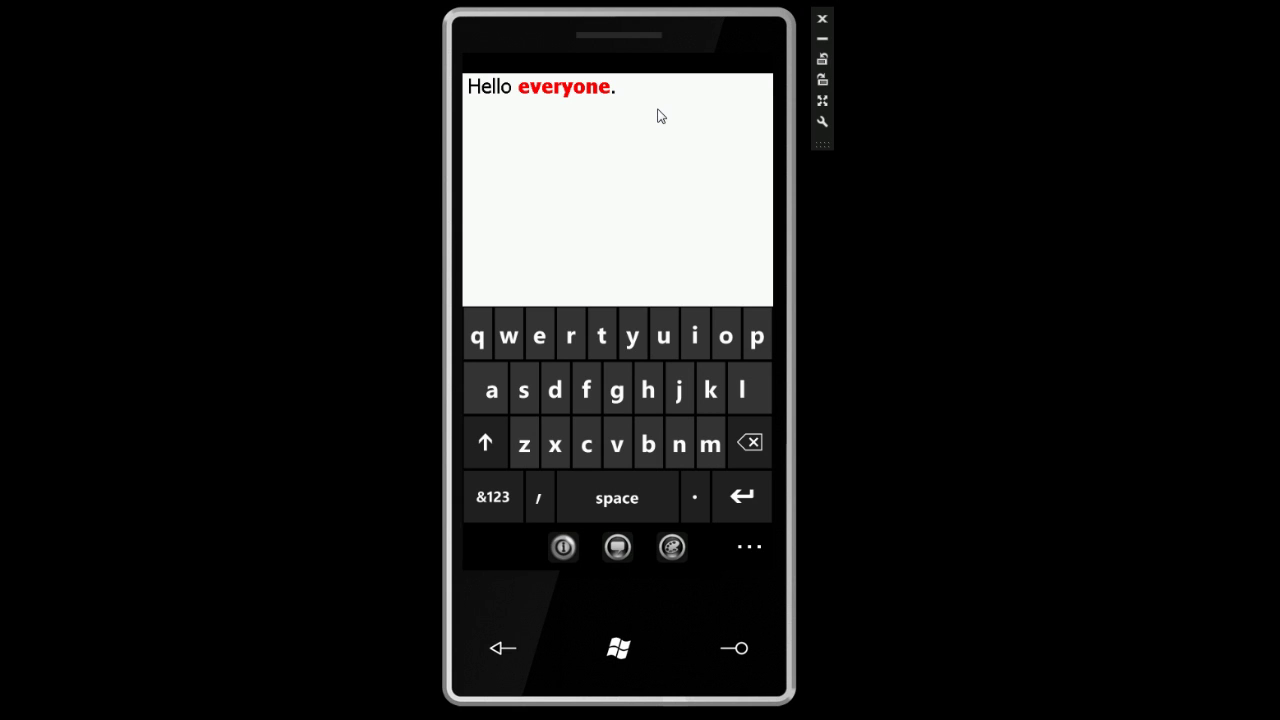
Step: Add the comment 'This looks good.' to the word 'everyone'
left_click(565, 100)
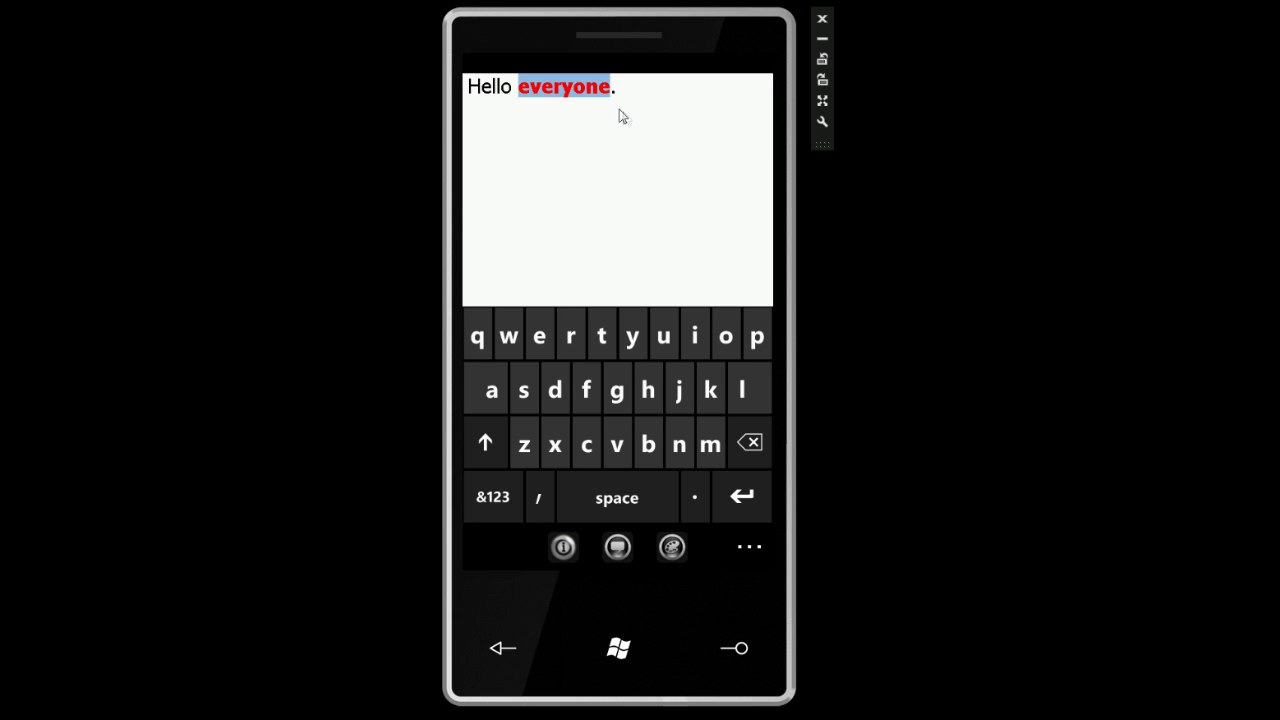
left_click(618, 546)
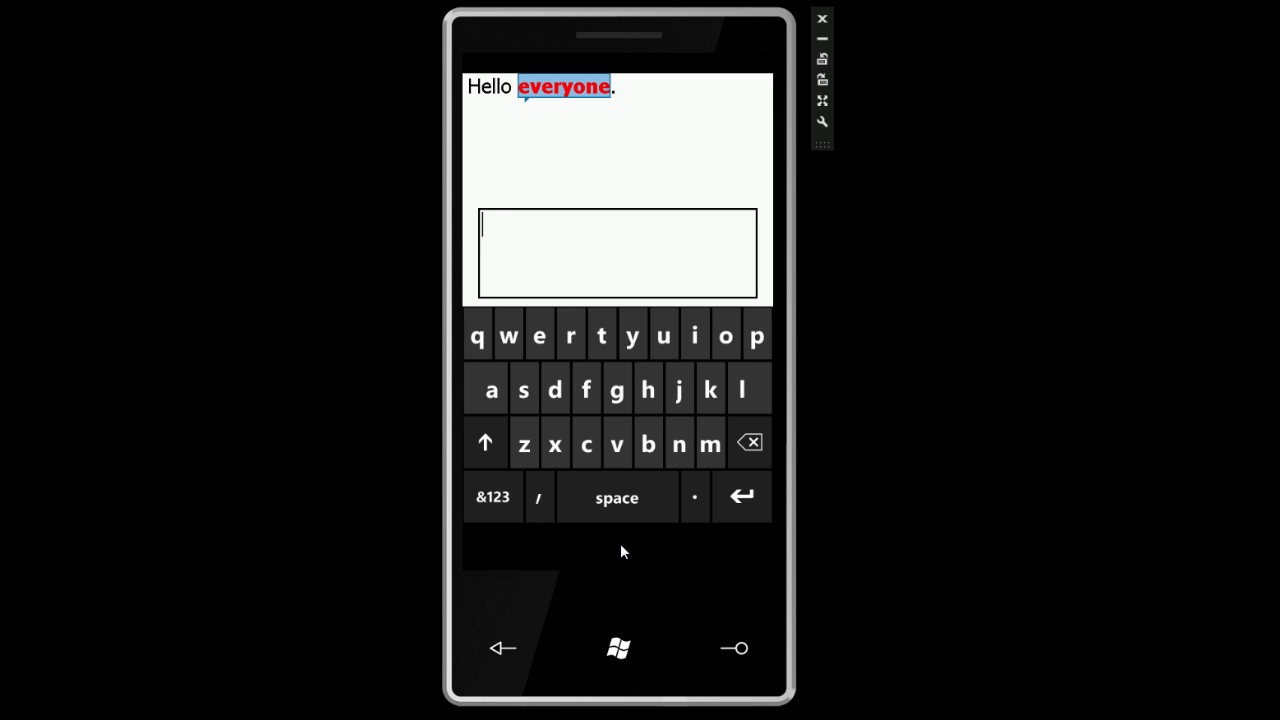
type("This looks go")
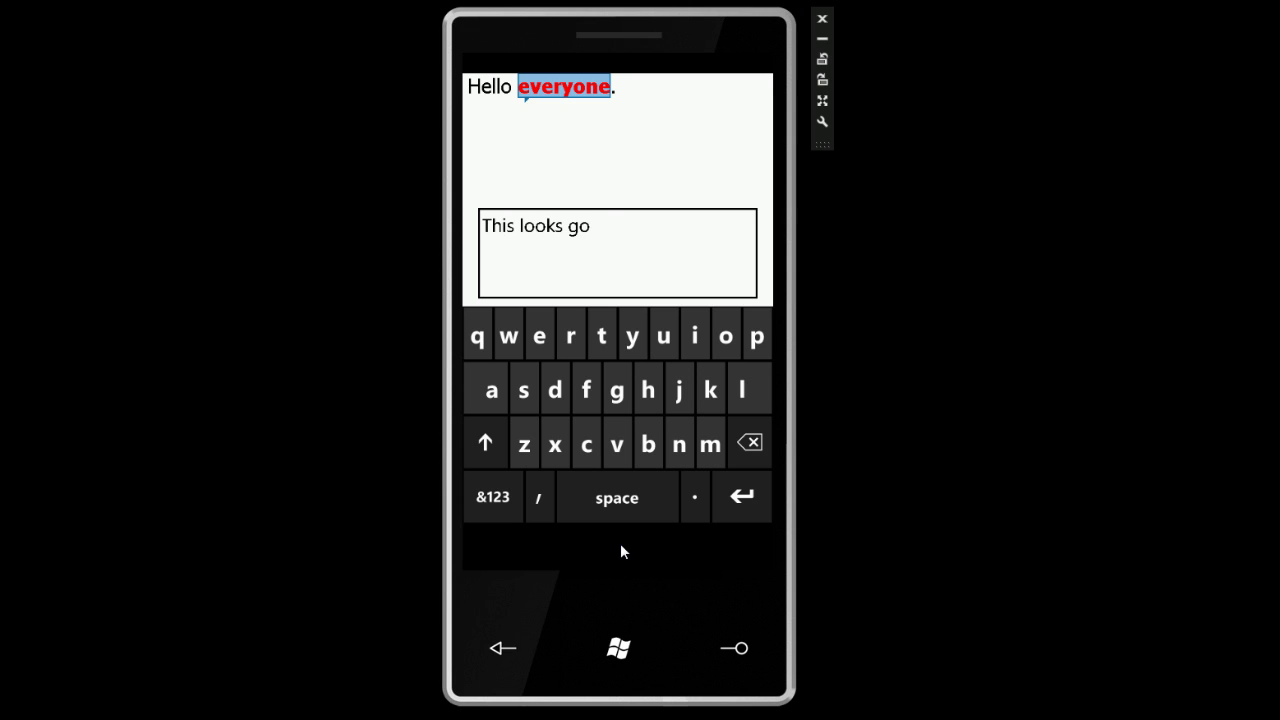
type("od.")
key("Return")
left_click(630, 171)
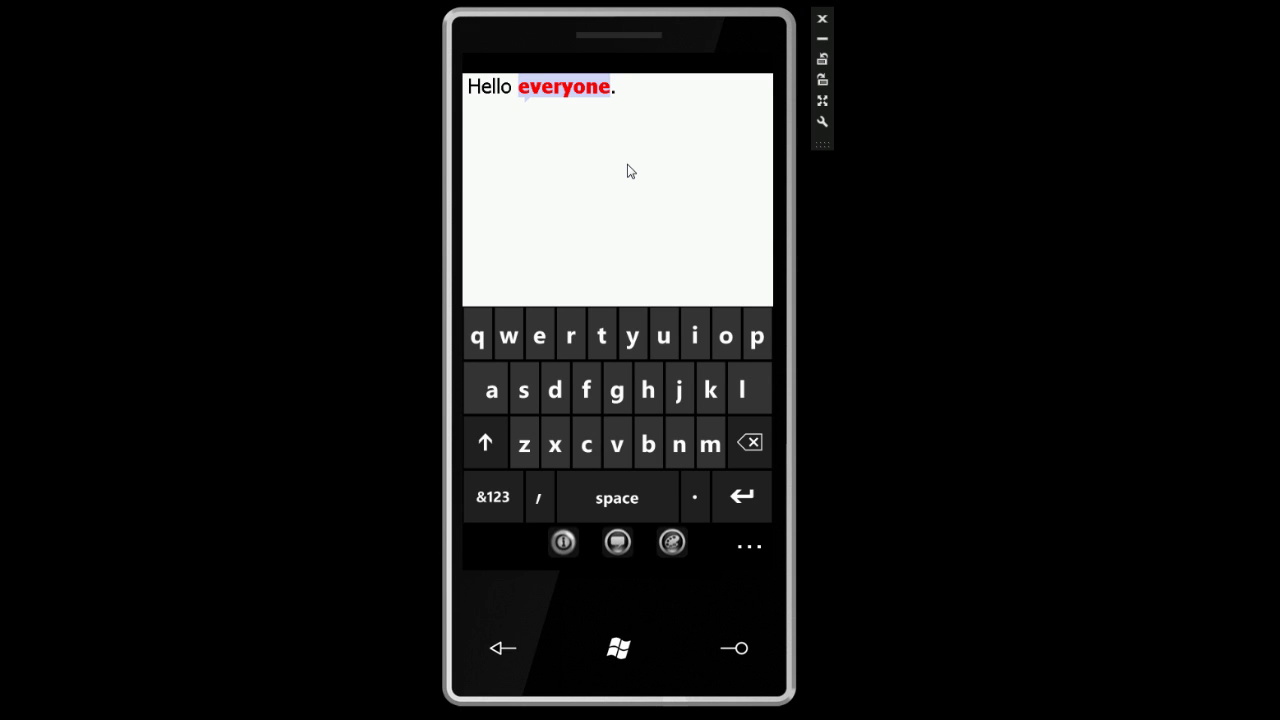
Step: Place the cursor at the end of the line and expand the more-commands menu
left_click(642, 95)
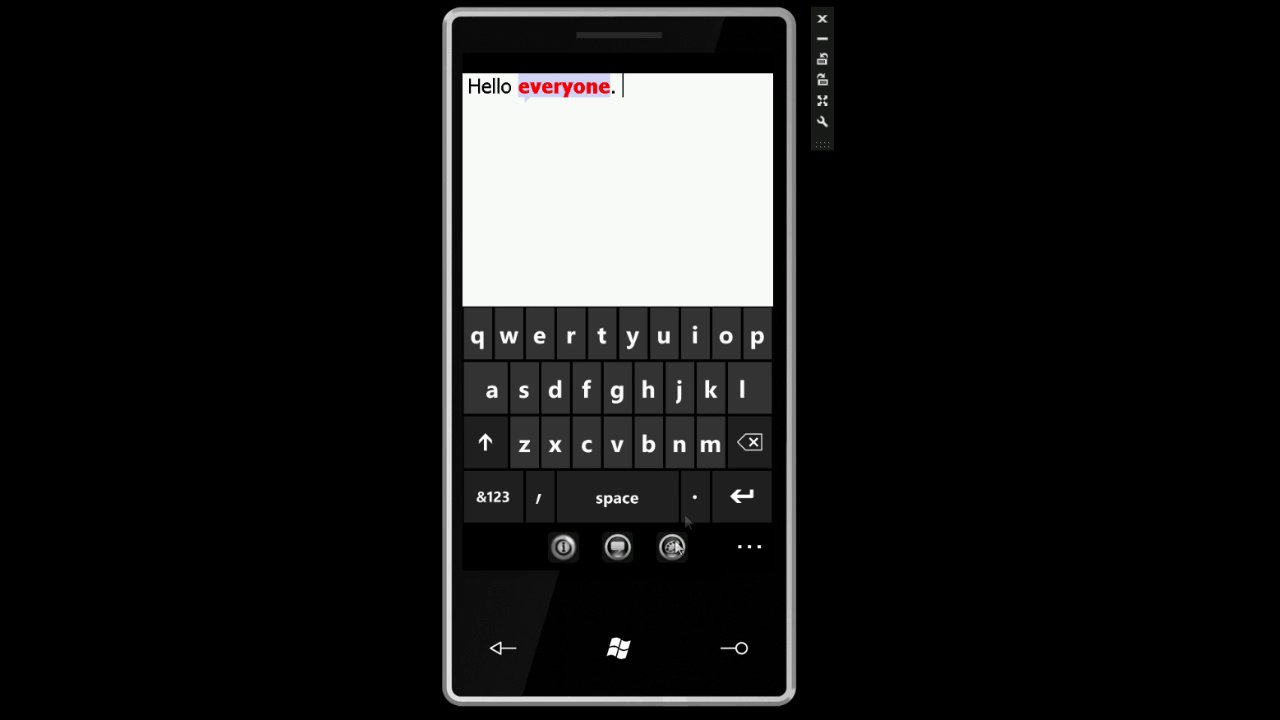
left_click(571, 549)
left_click(746, 547)
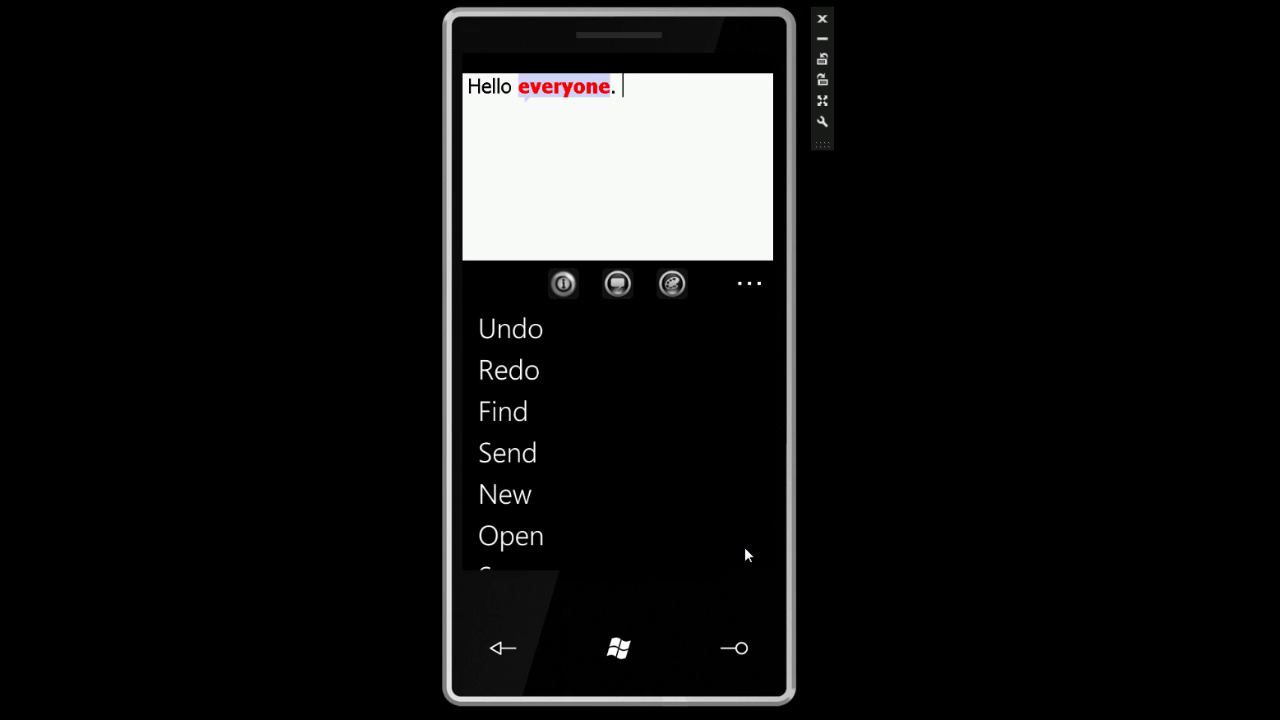
Step: Review the user name setting and the comment attached to 'everyone'
left_click_drag(594, 536, 571, 371)
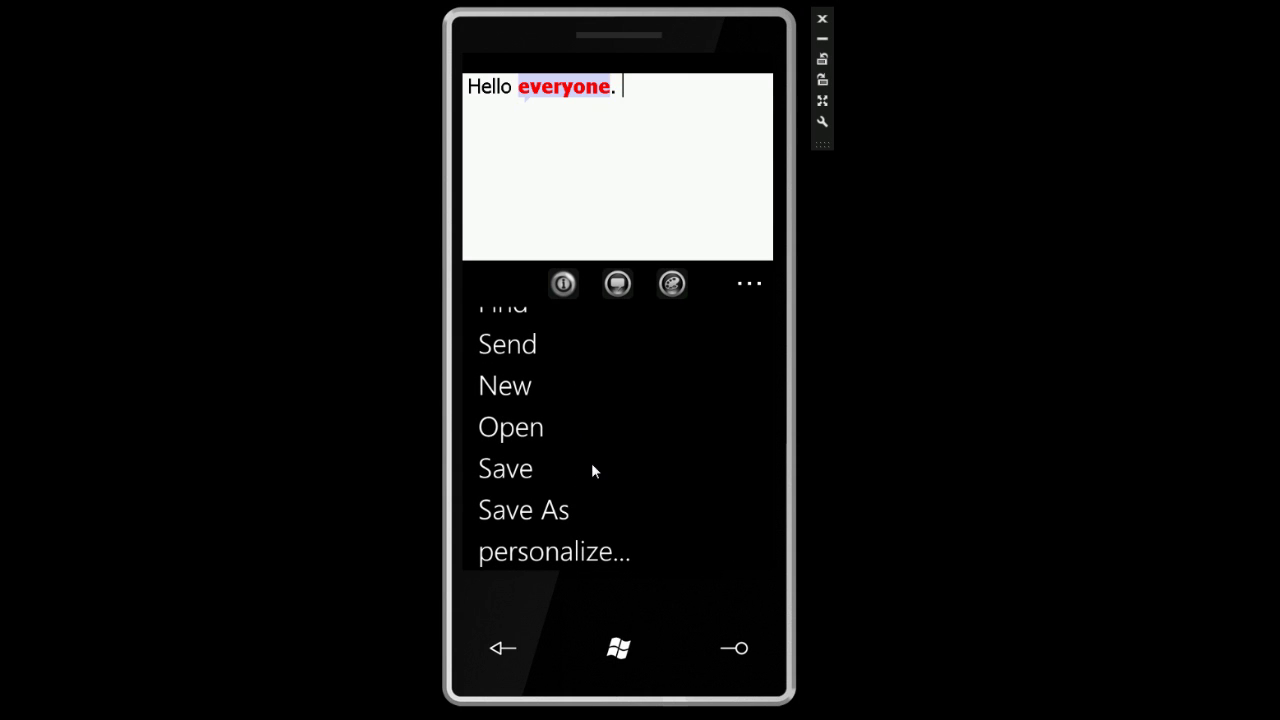
left_click_drag(623, 418, 629, 369)
left_click(573, 556)
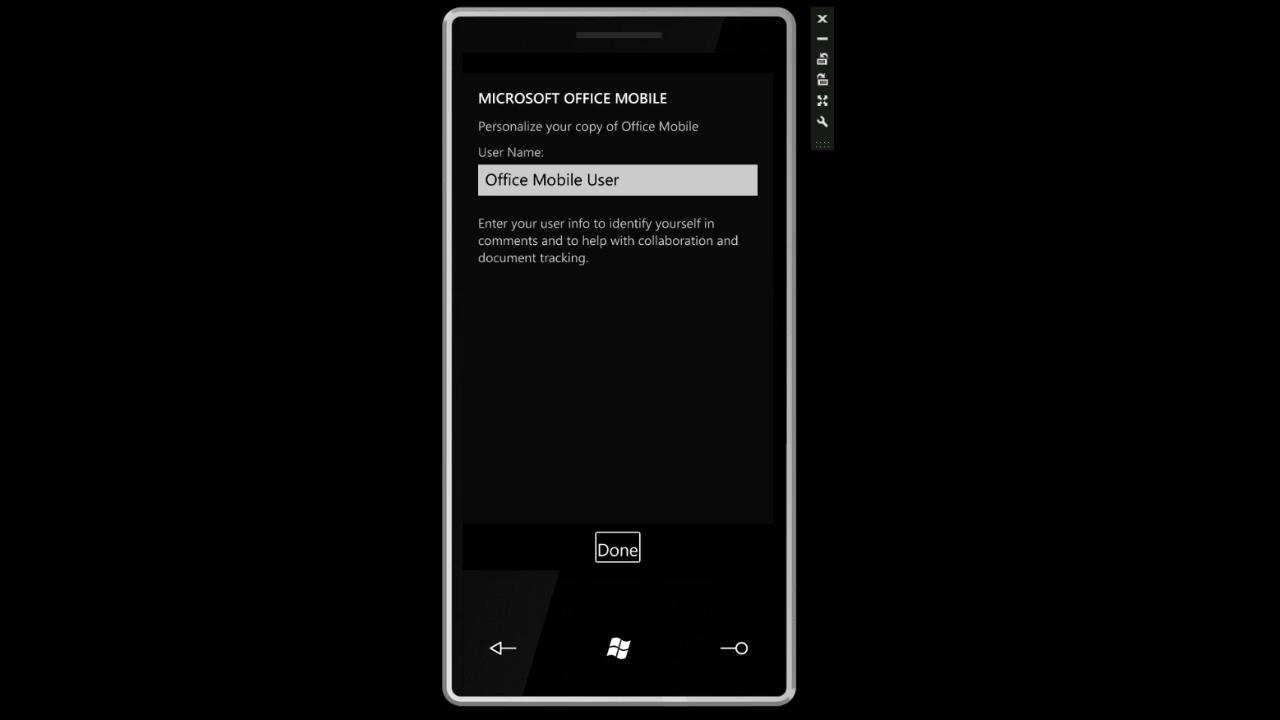
left_click(611, 543)
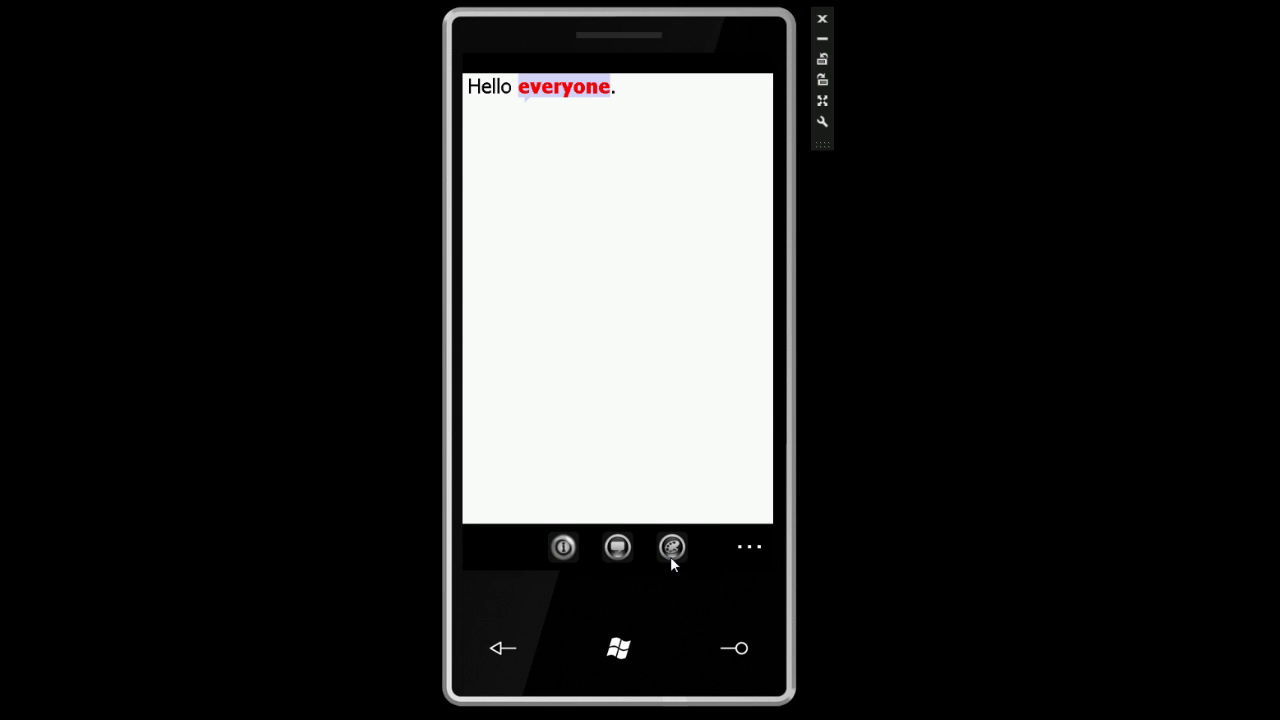
left_click(671, 557)
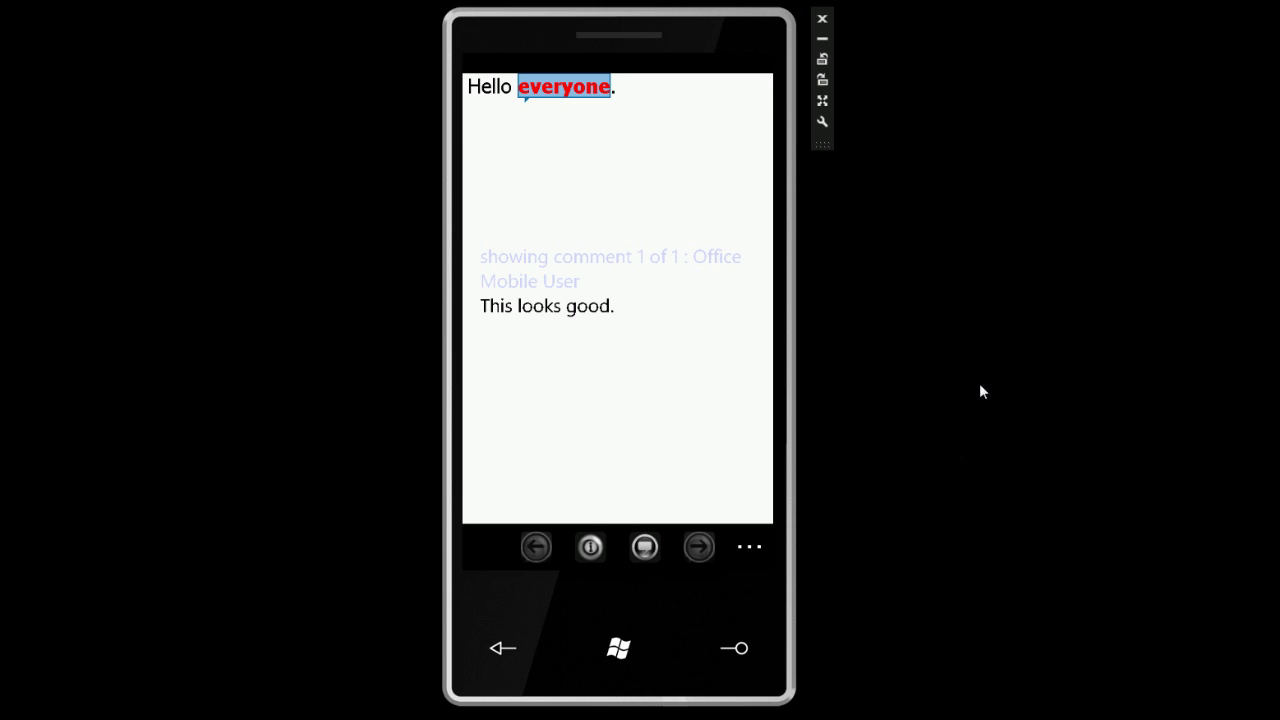
left_click(641, 87)
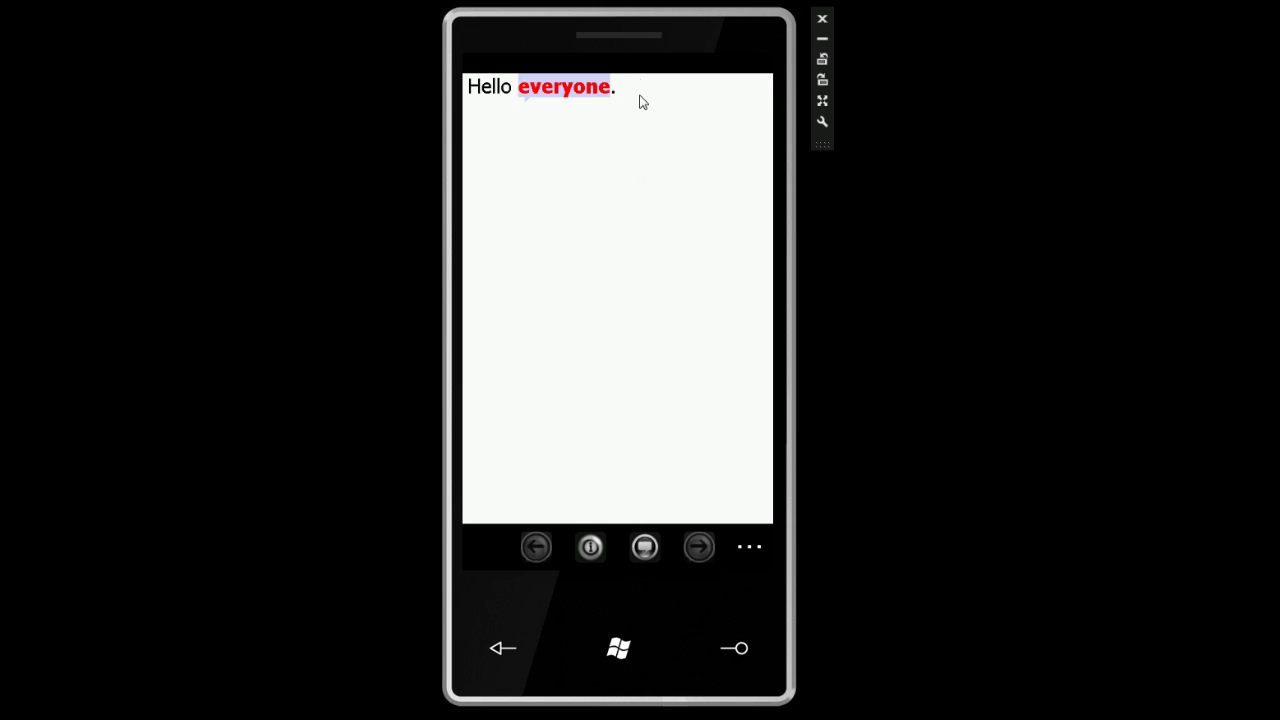
Step: Save the document as 'Hello everyone.' and return to the Office hub
left_click(752, 546)
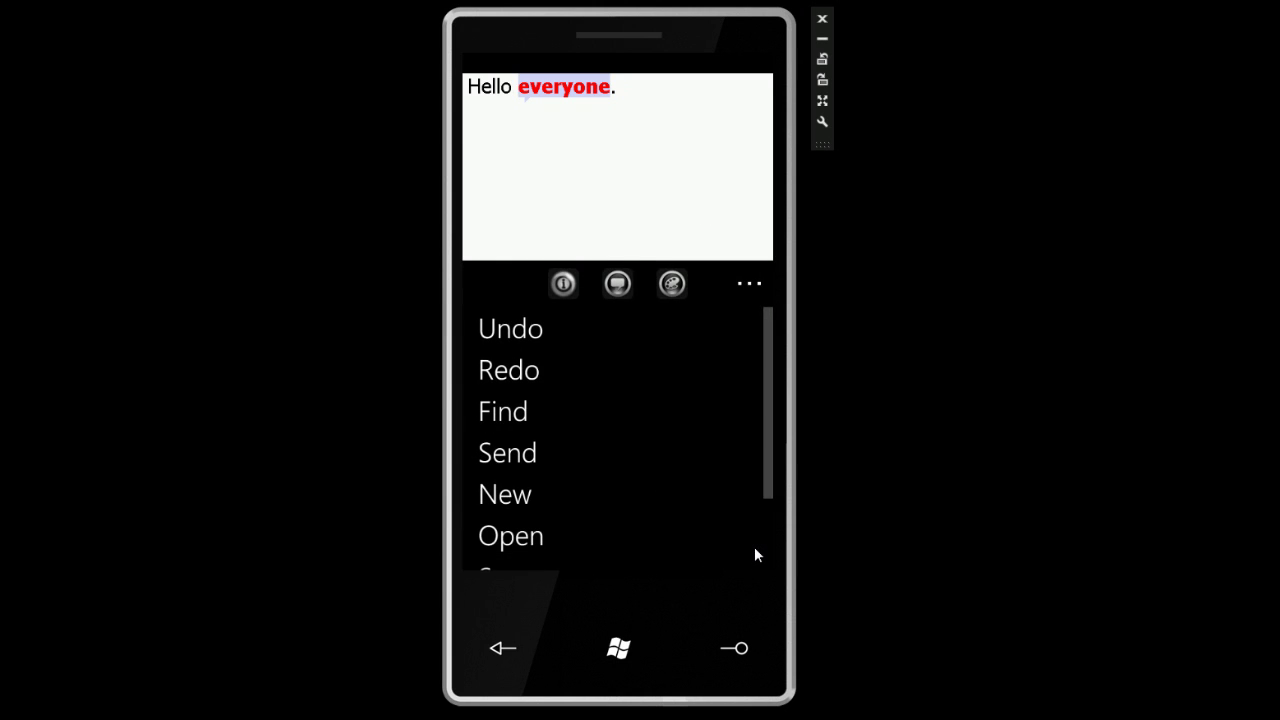
left_click_drag(659, 490, 613, 377)
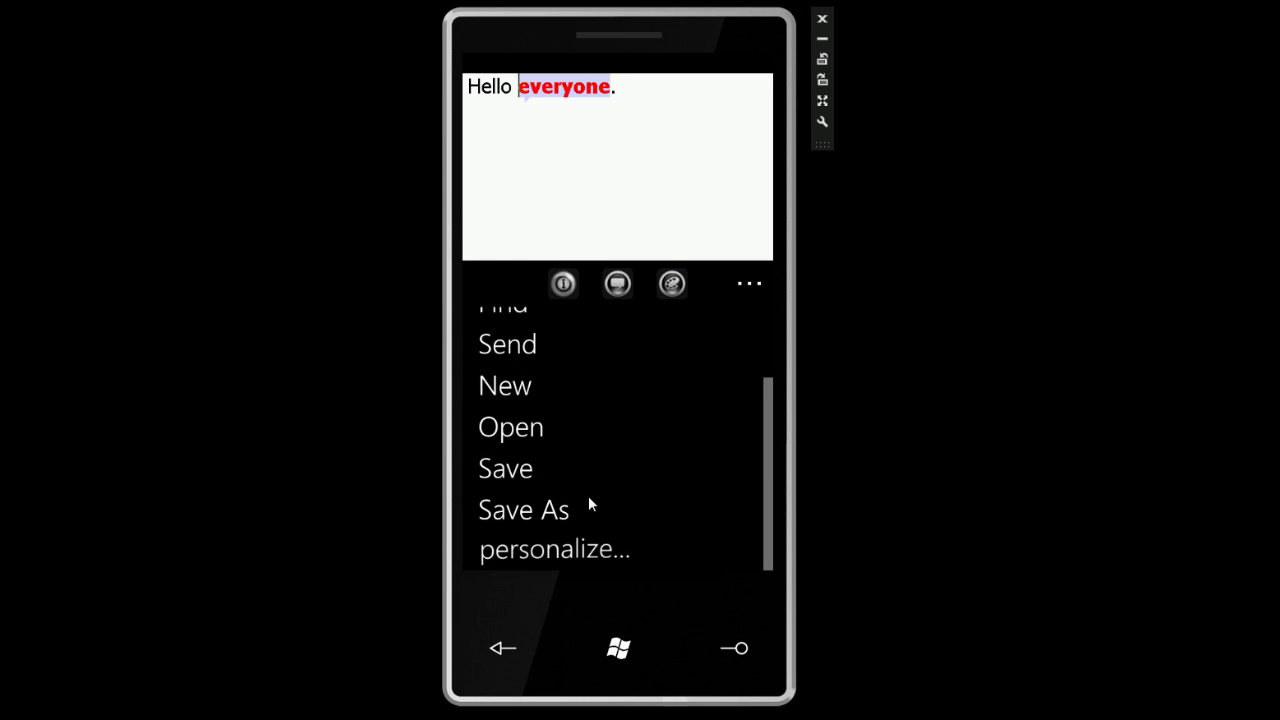
left_click(550, 505)
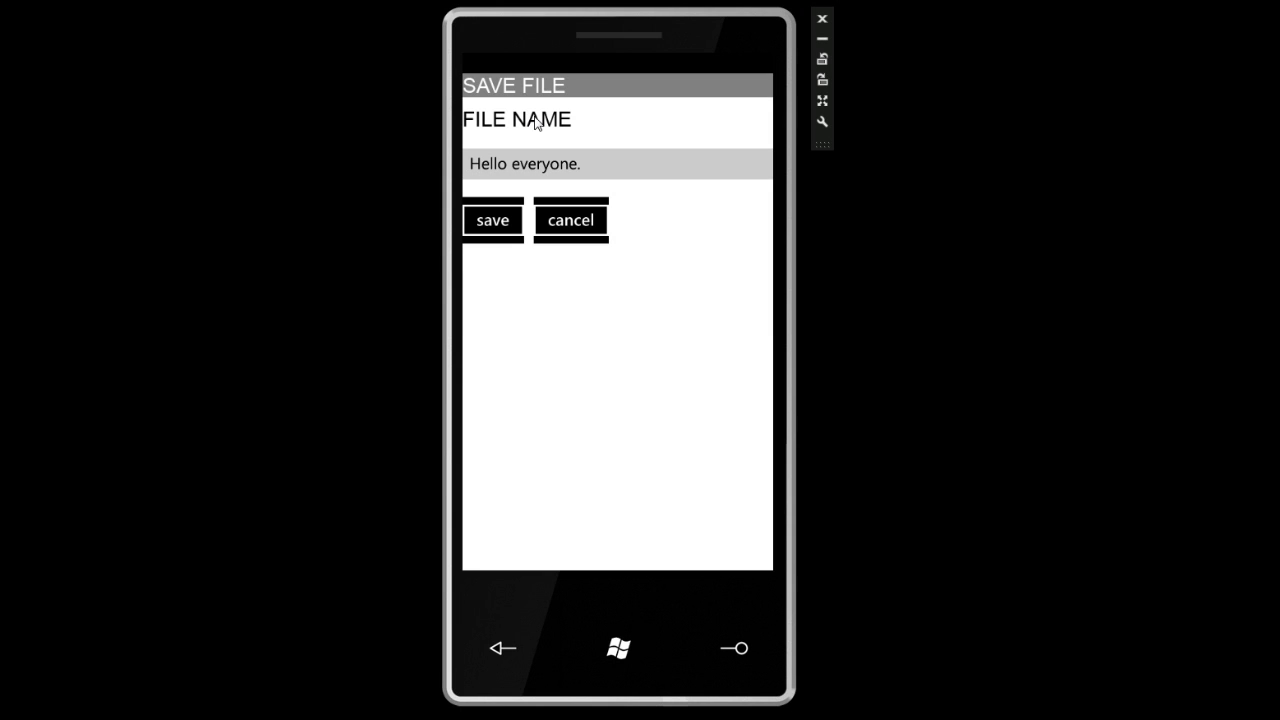
left_click(493, 220)
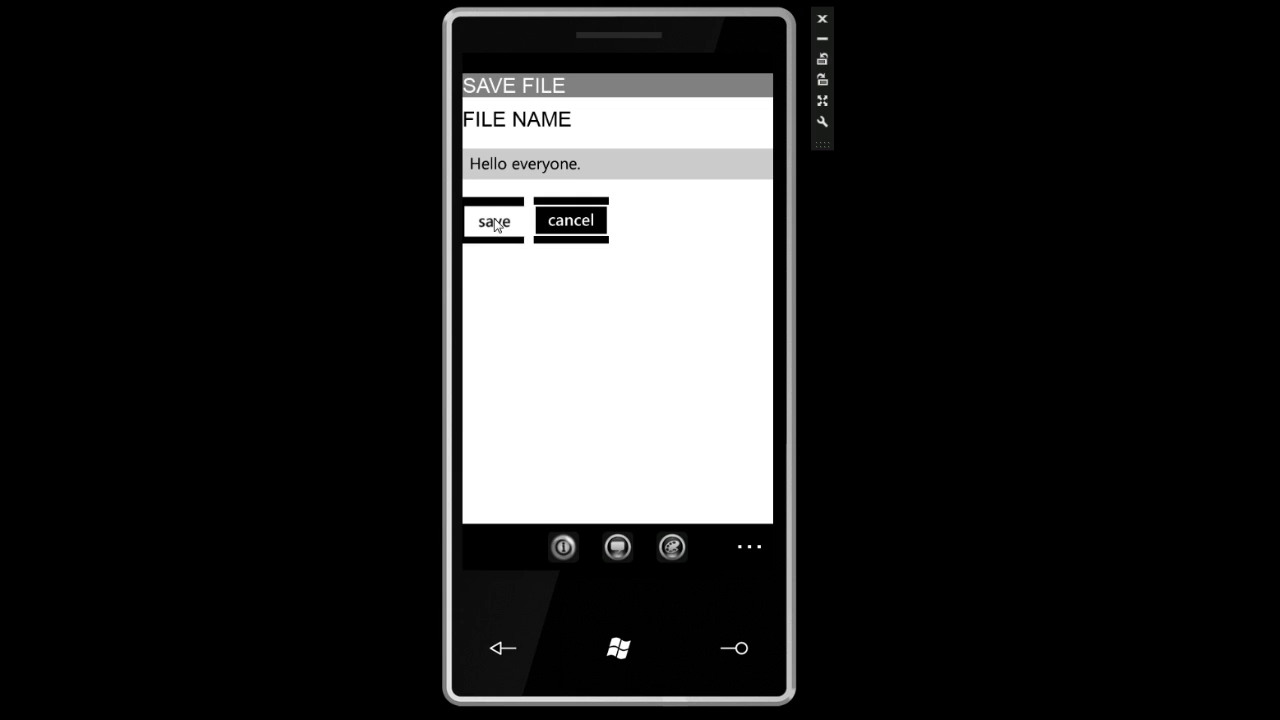
left_click(494, 221)
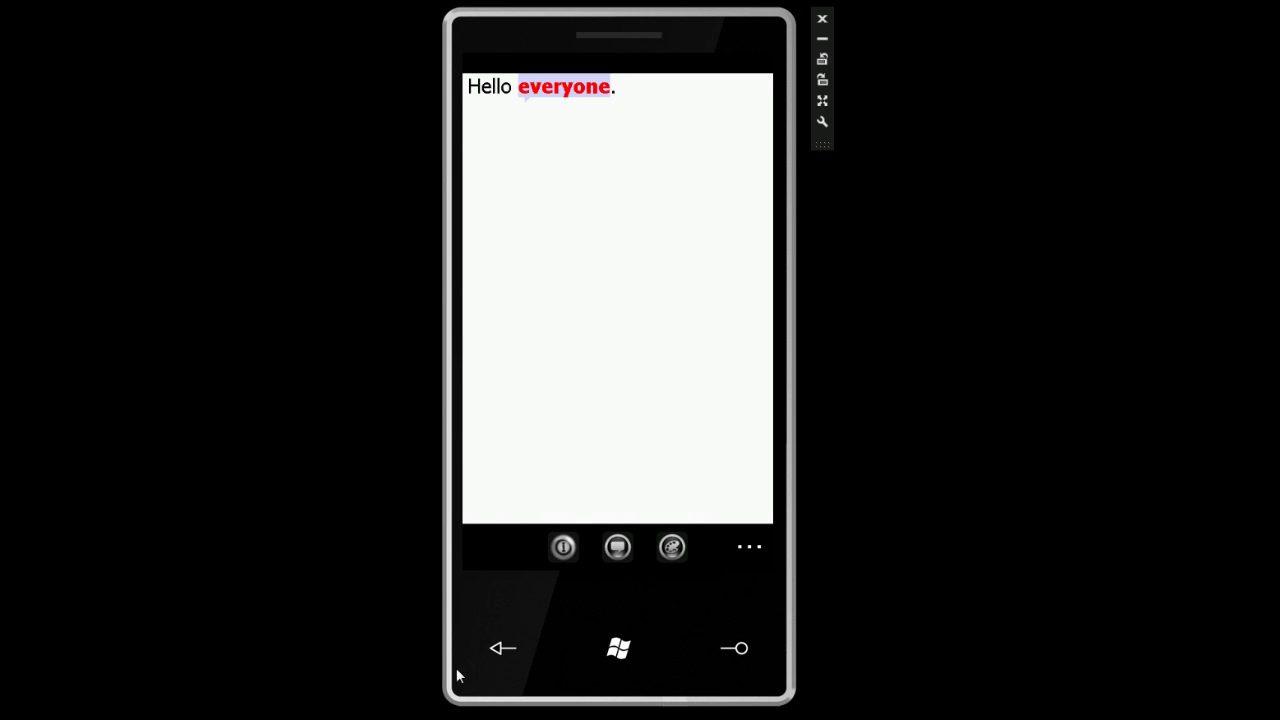
left_click(503, 650)
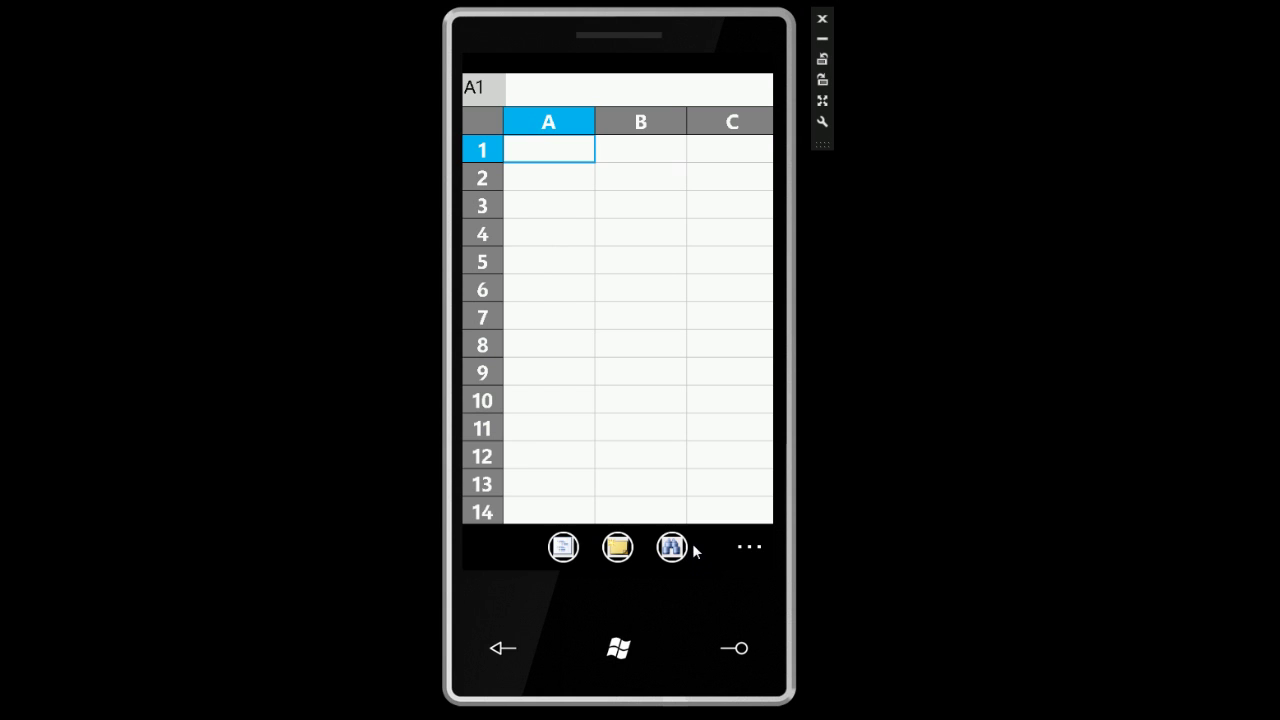
Step: Enter headers Name and Age in B1:C1, then Bob and 25 in B2:C2
left_click(623, 156)
type("Name")
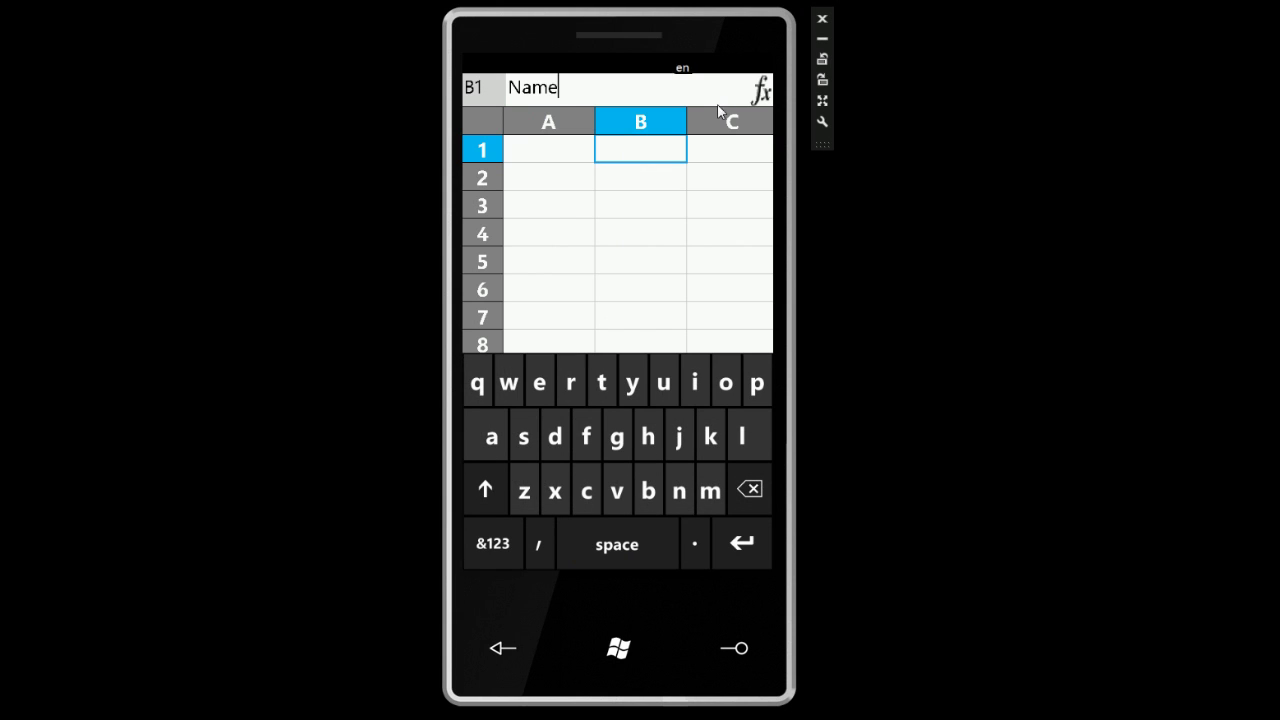
left_click(720, 172)
left_click(718, 156)
type("Age")
left_click(646, 177)
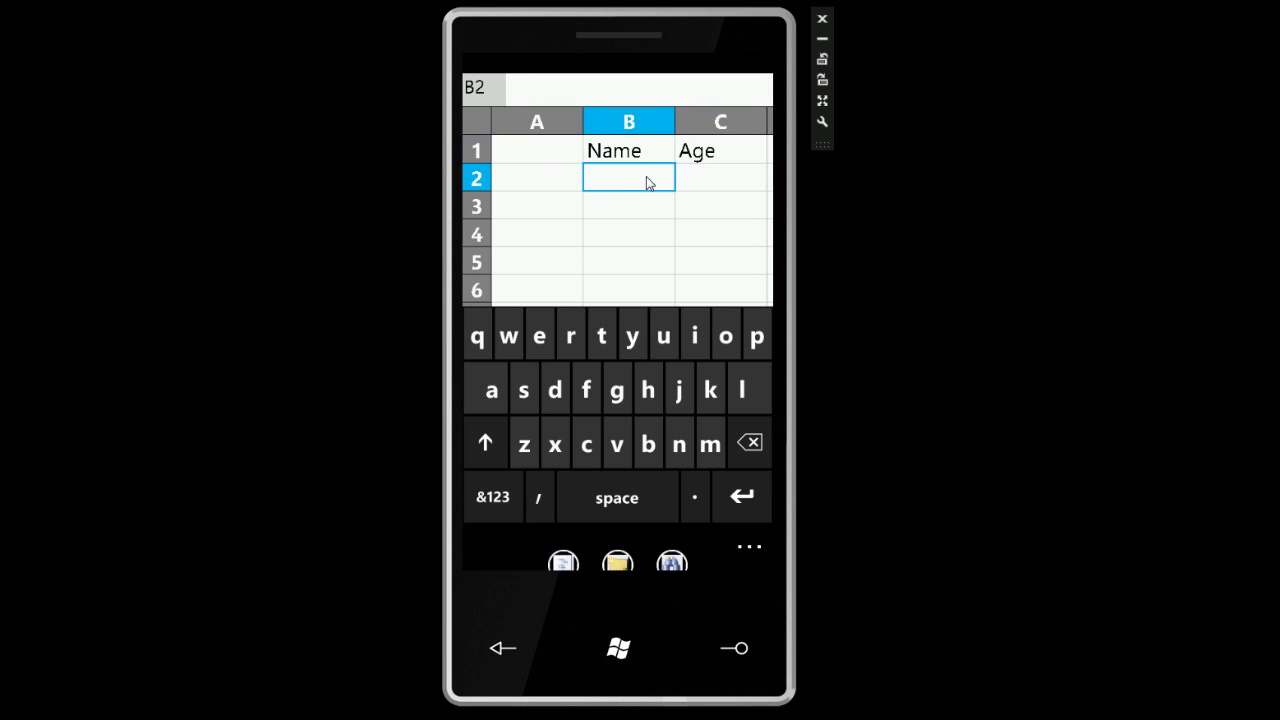
type("Bob")
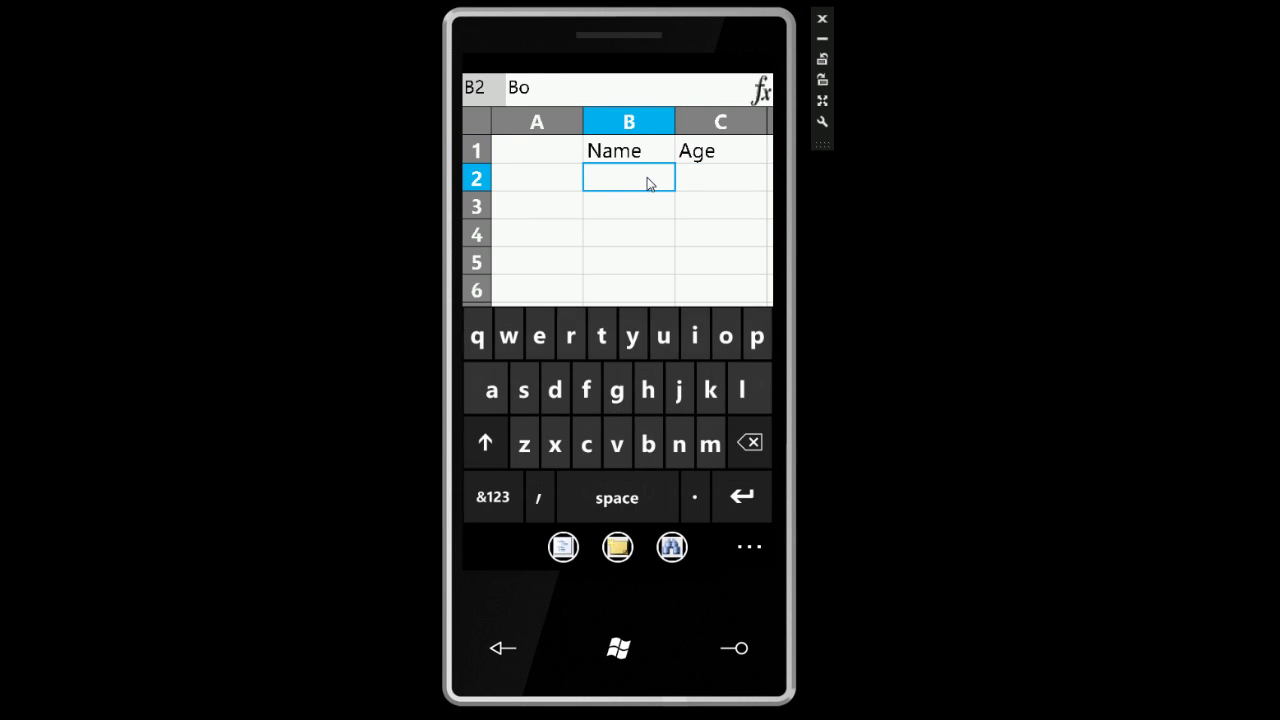
left_click(686, 186)
left_click(686, 188)
type("25")
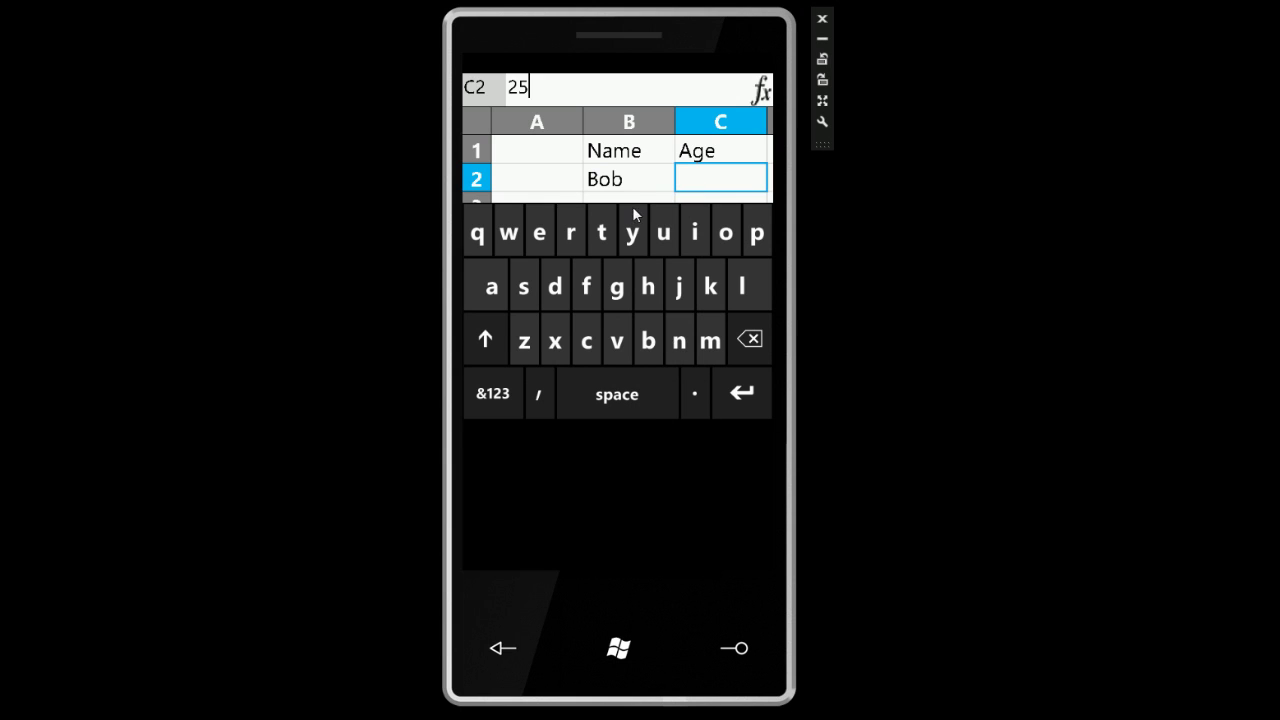
left_click(637, 190)
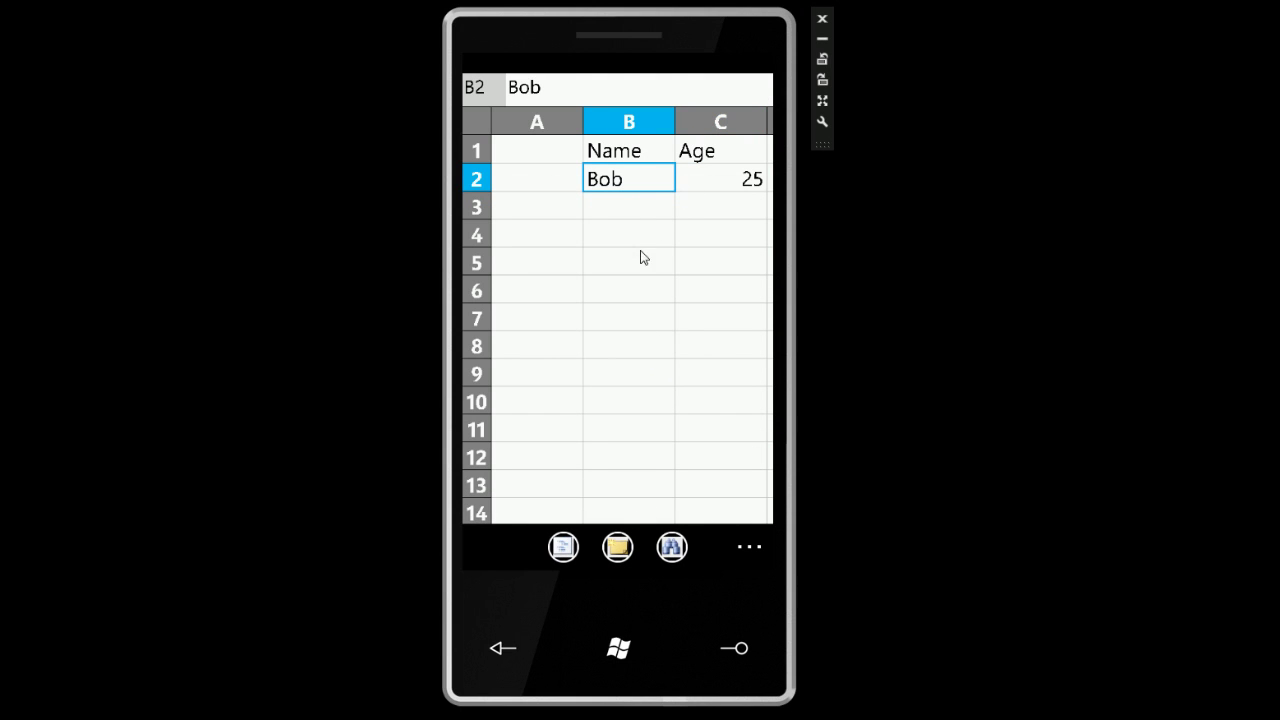
Step: Browse the Book1.xlsx sheet list and the more-commands menu without changes
left_click(625, 212)
left_click(563, 546)
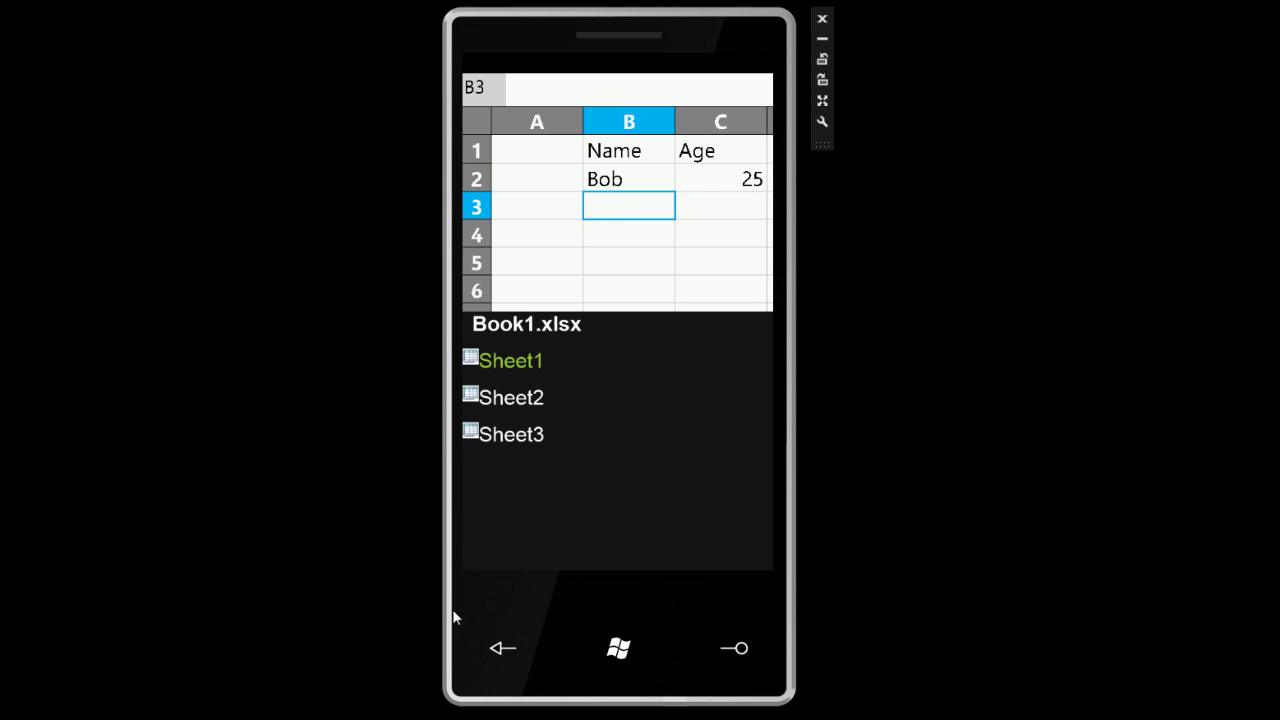
left_click(573, 250)
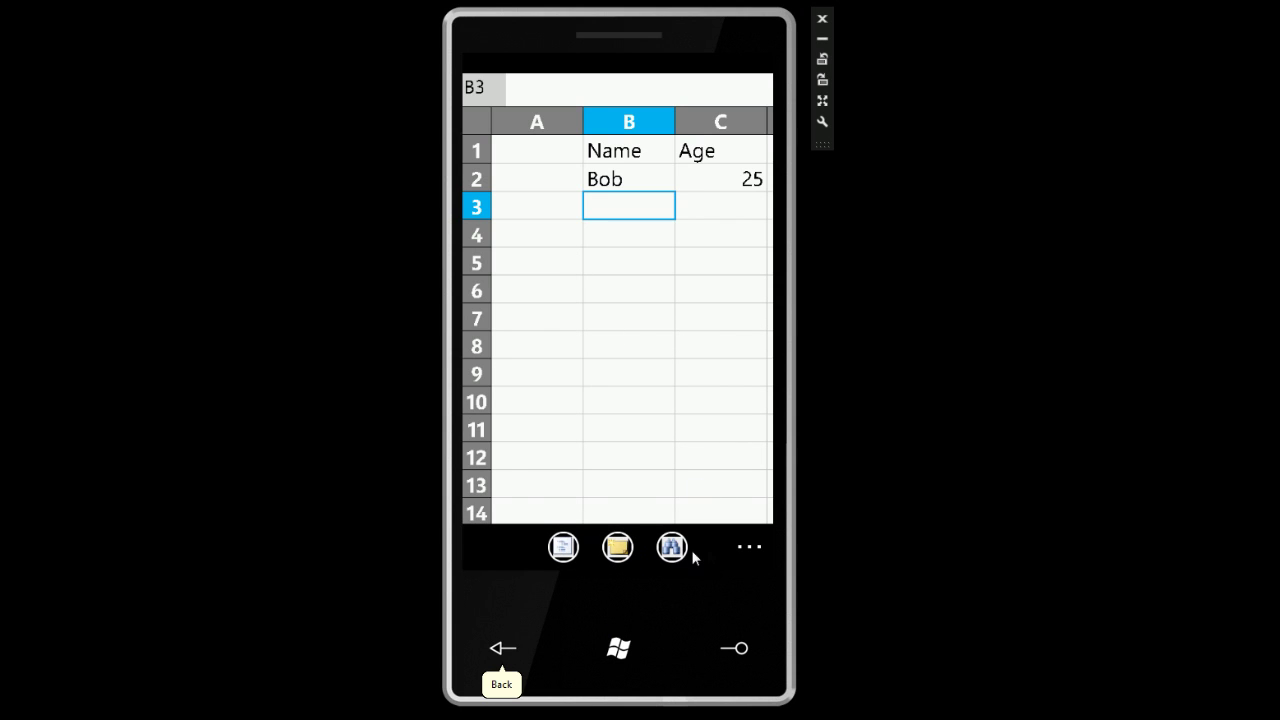
left_click(740, 551)
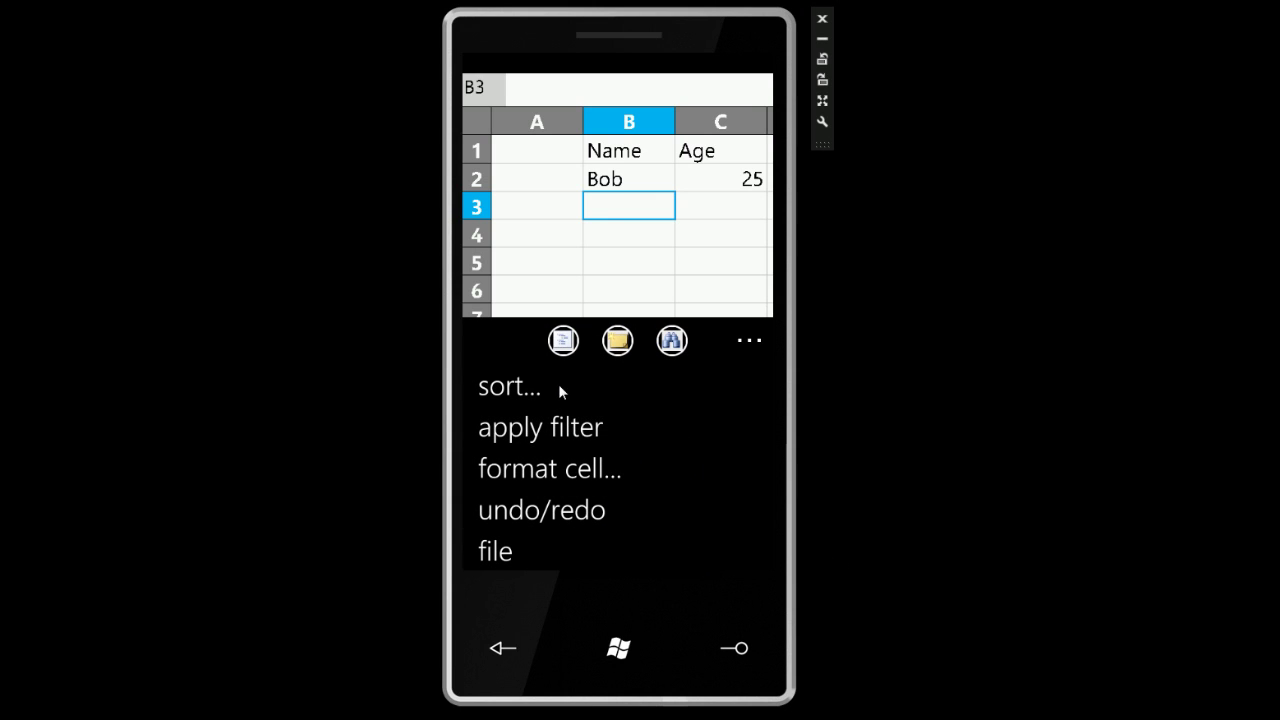
left_click(614, 177)
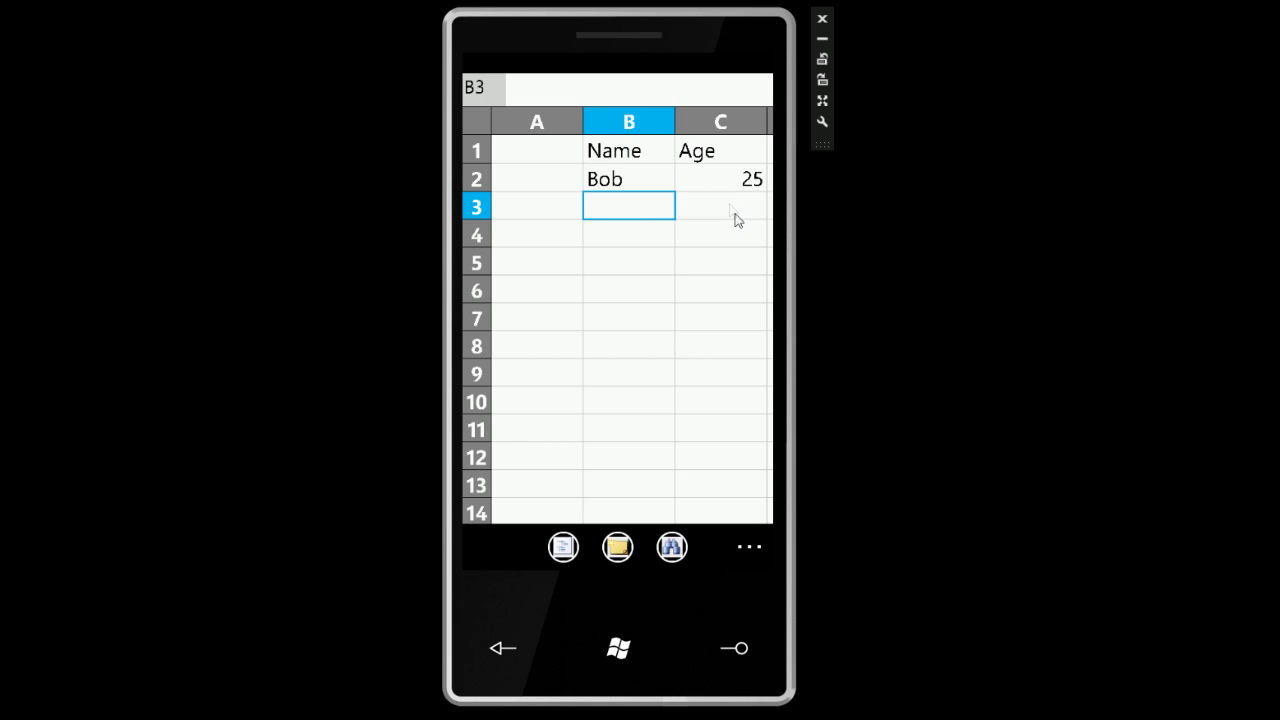
Step: Enter ages 36 and 66 in cells C3 and C4
left_click(735, 216)
type("36")
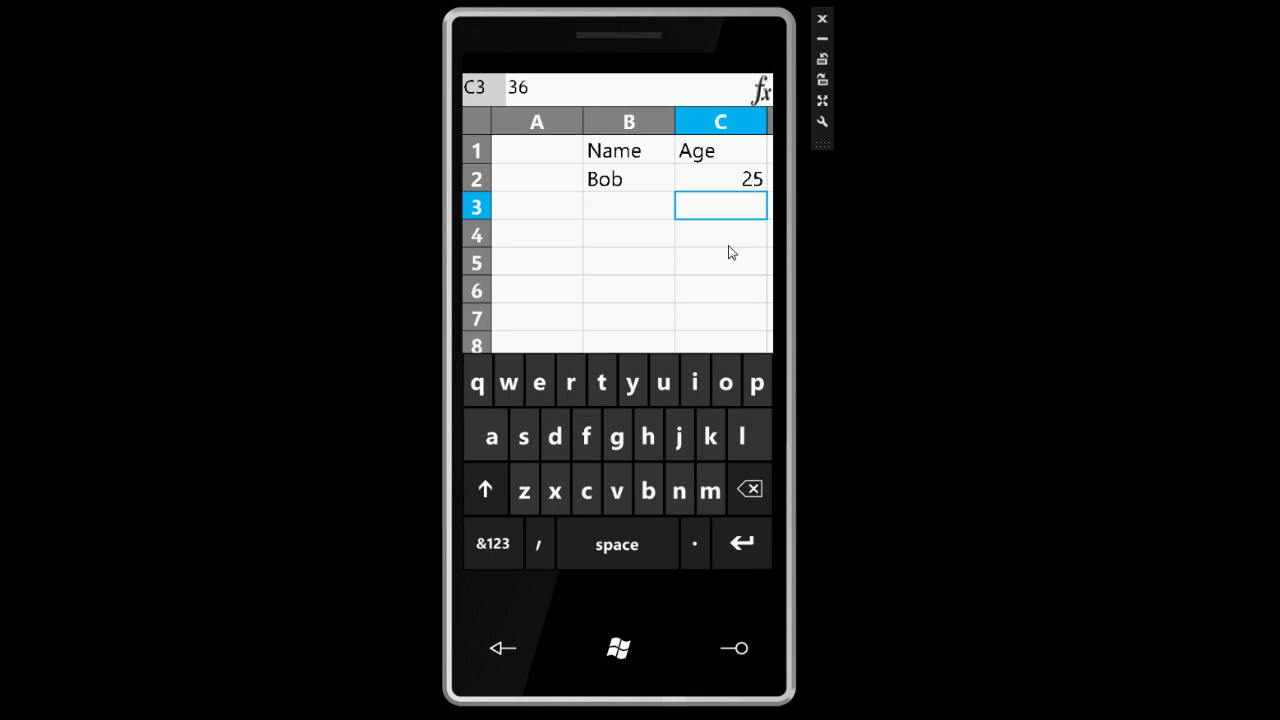
key("Return")
type("66")
key("Return")
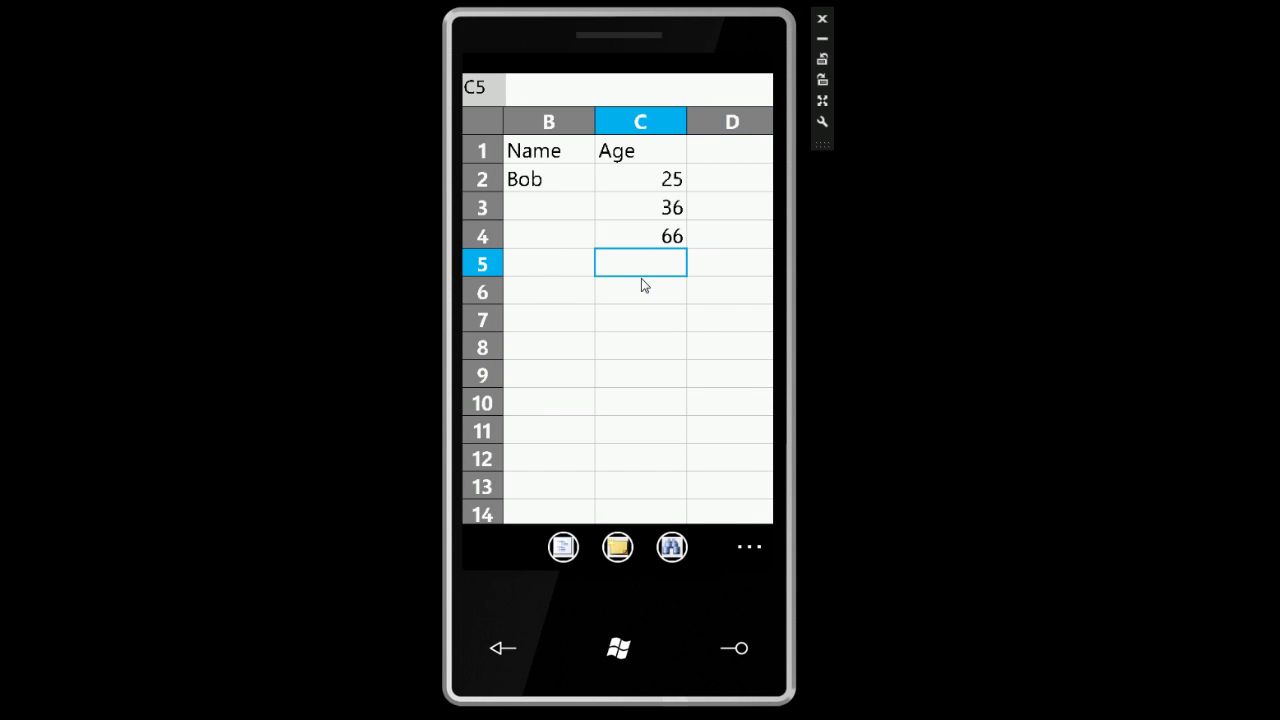
key("Up")
key("Up")
key("Up")
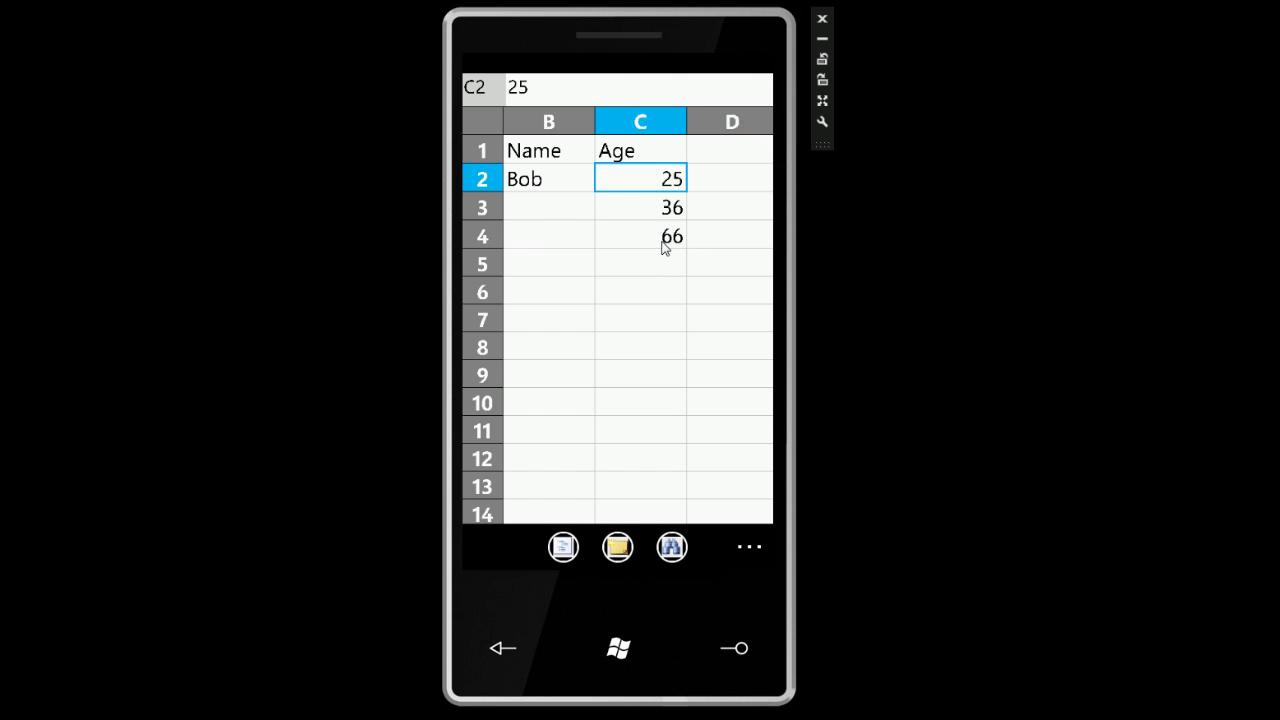
Step: Select column C and check its formatting options without changing them
left_click(640, 122)
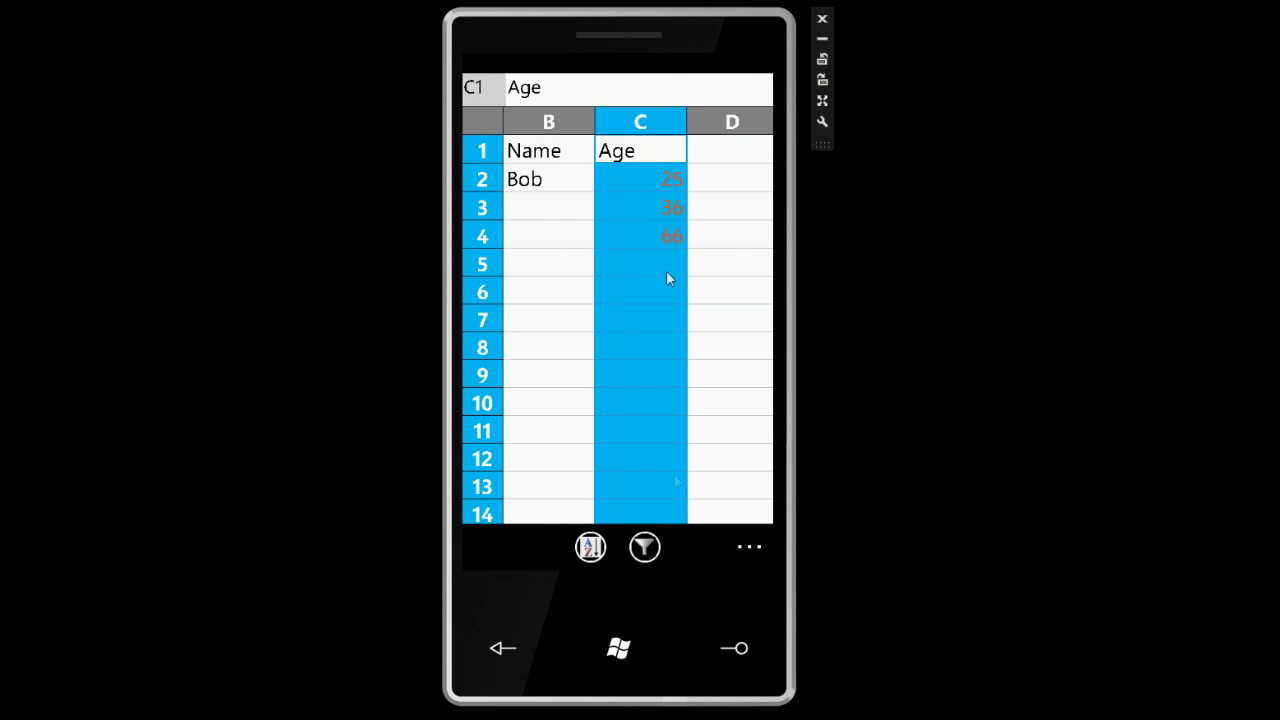
left_click(644, 547)
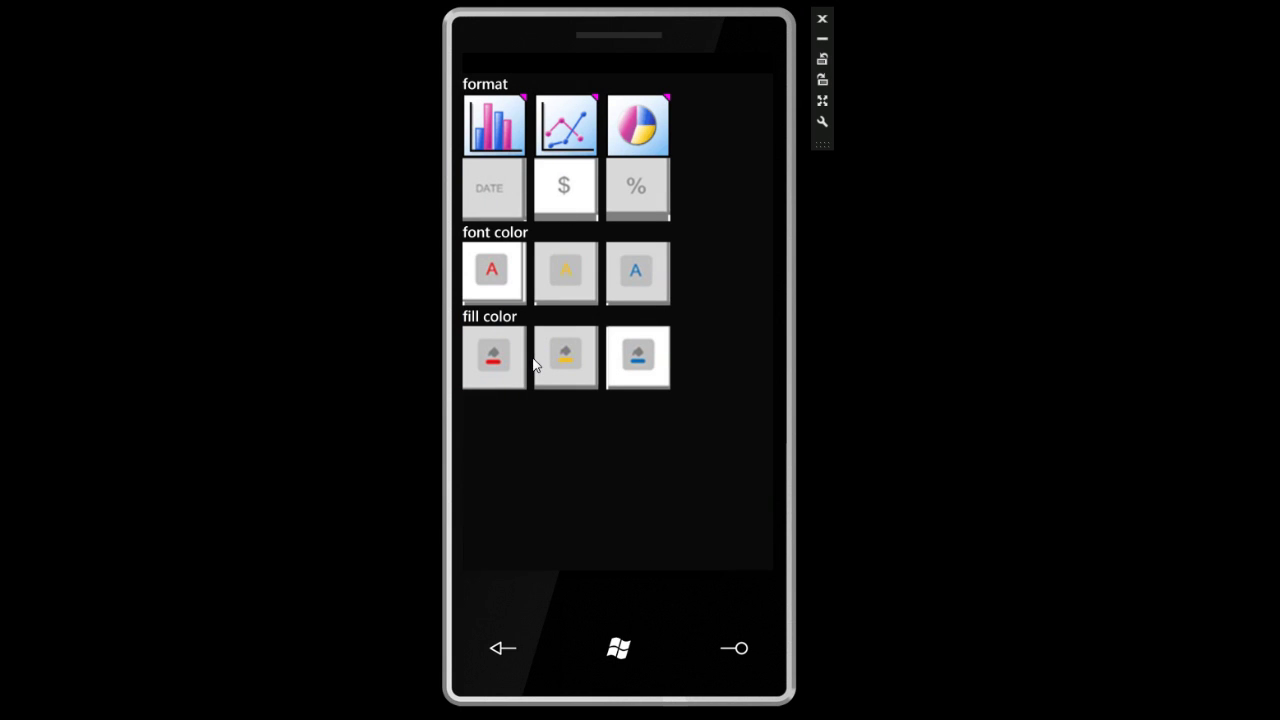
left_click(502, 650)
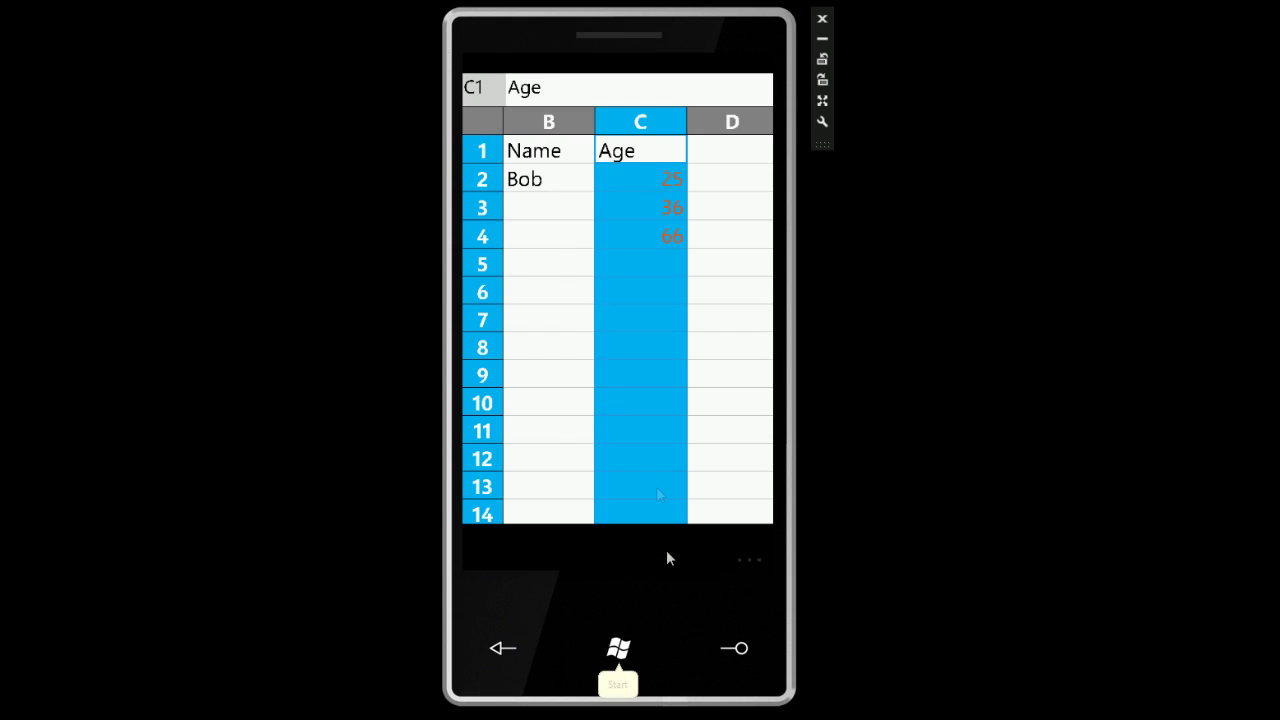
Step: Sort by ColumnC in Descending order so the ages read 66, 36, 25
left_click(590, 547)
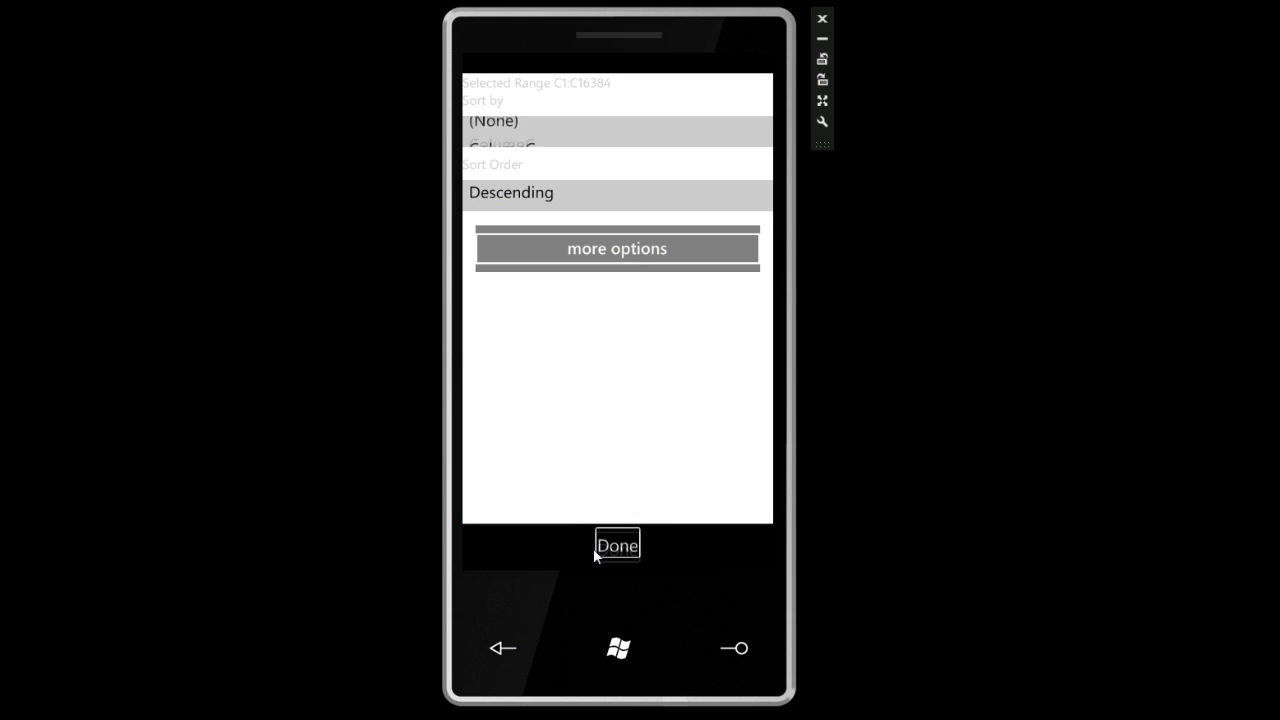
left_click(517, 142)
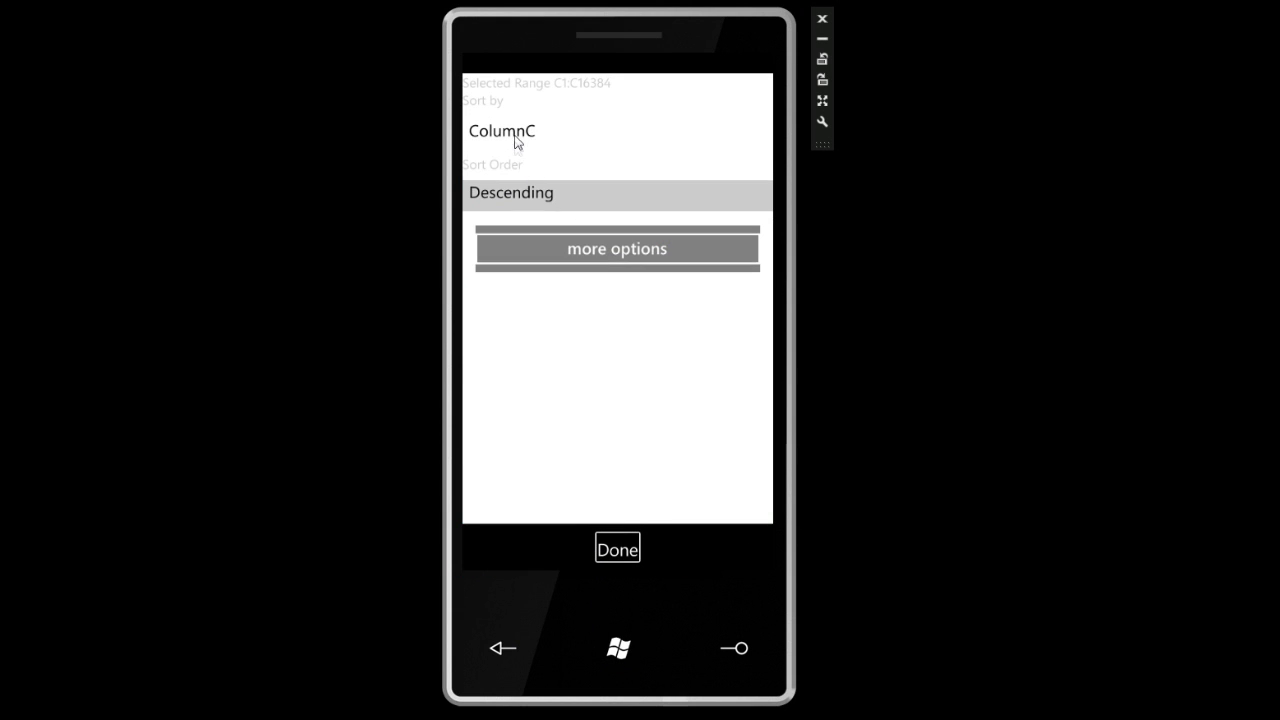
left_click(521, 164)
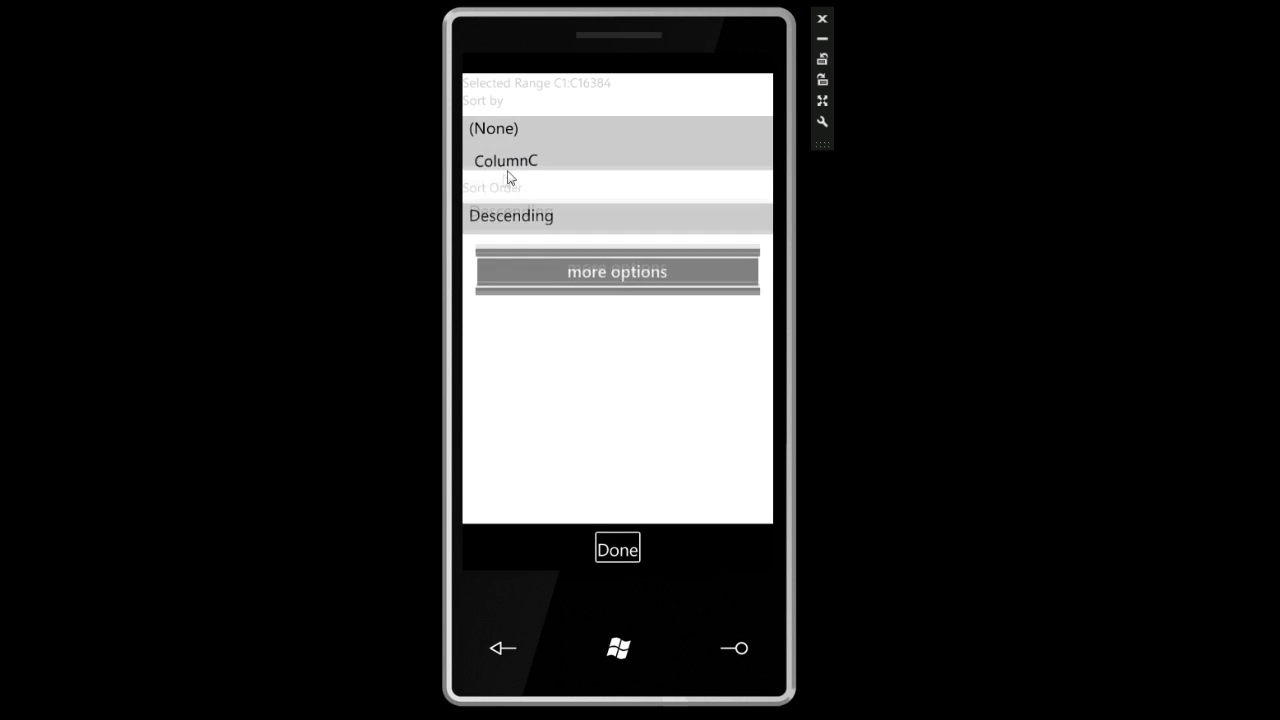
left_click(506, 190)
left_click(527, 218)
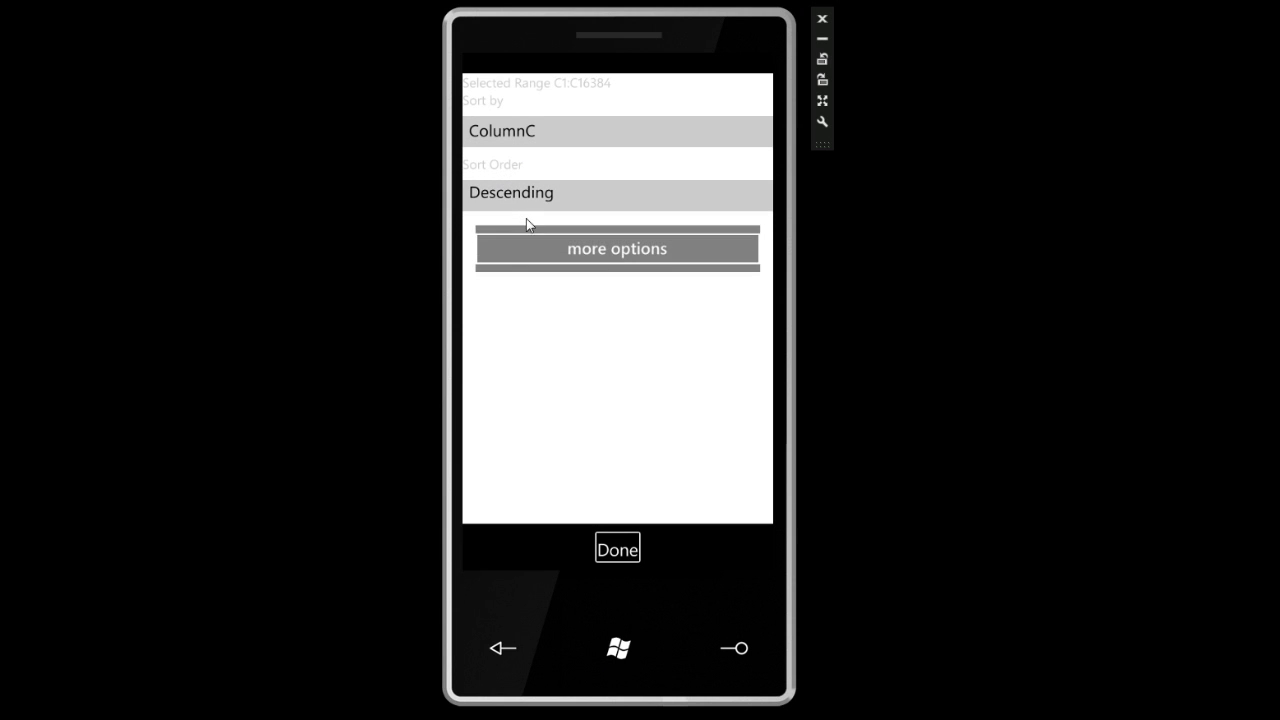
left_click(563, 256)
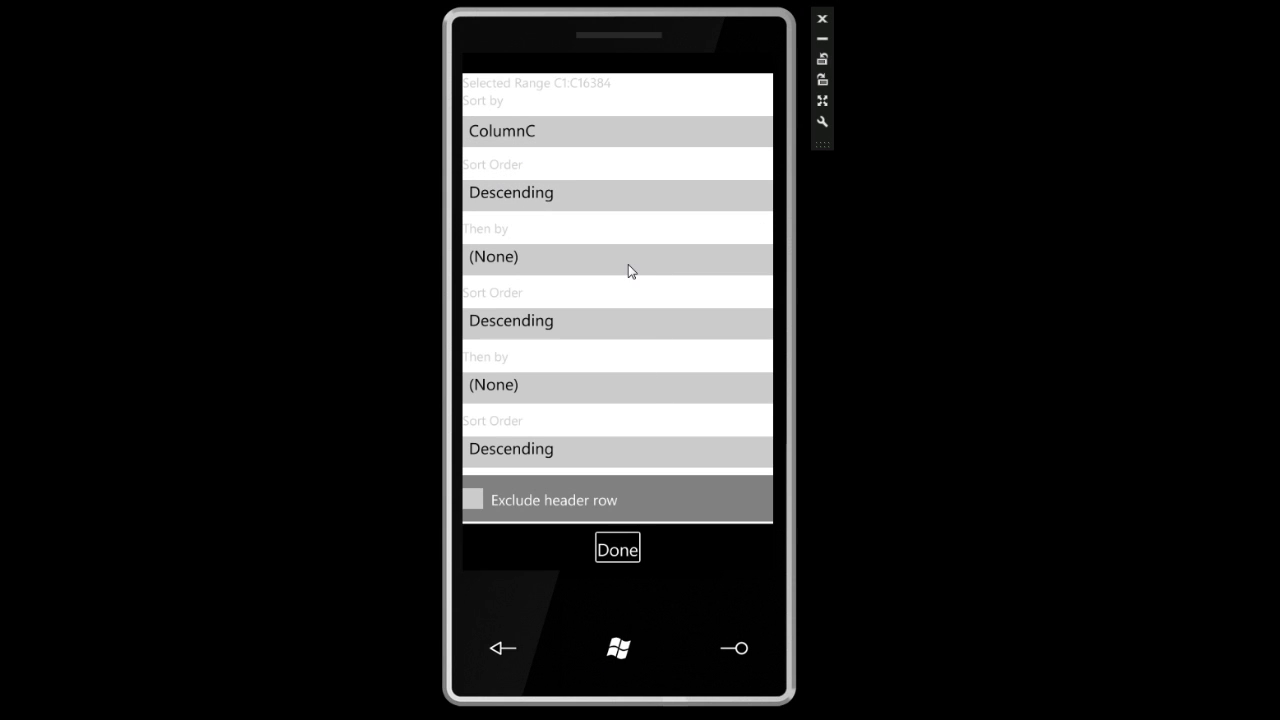
left_click(618, 550)
left_click(697, 385)
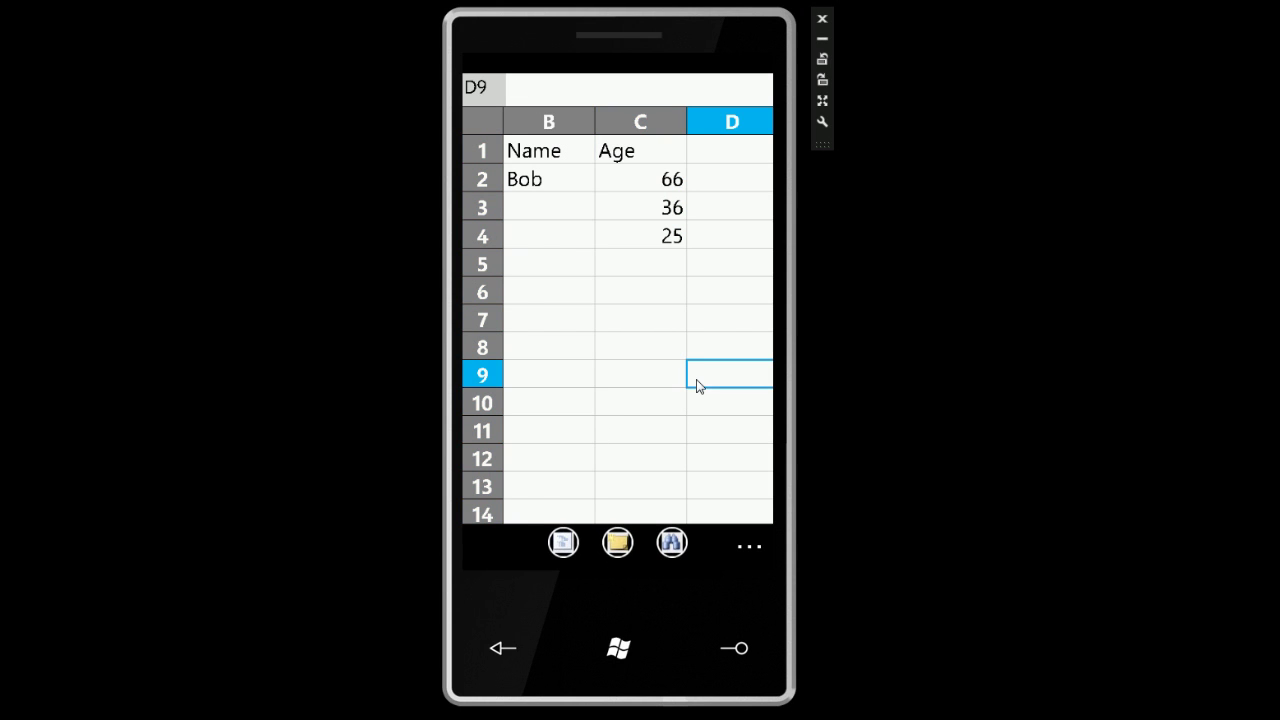
left_click(742, 550)
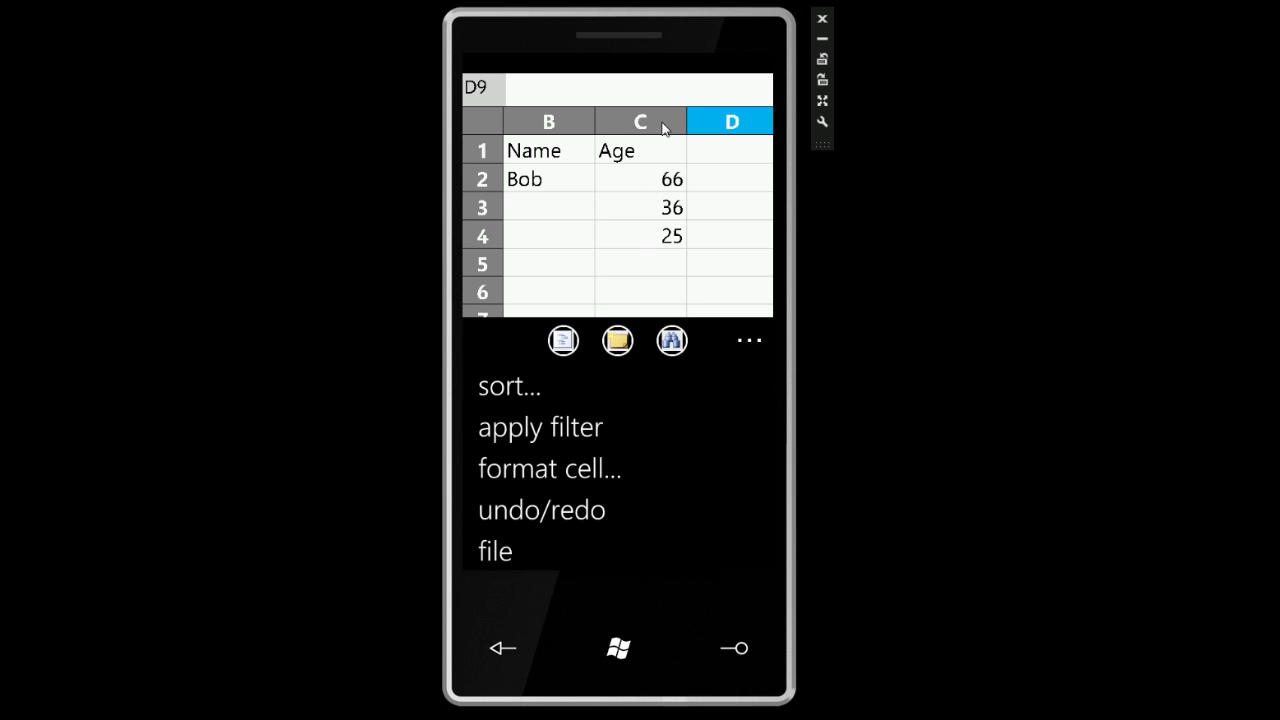
left_click(660, 200)
left_click(660, 185)
left_click(749, 546)
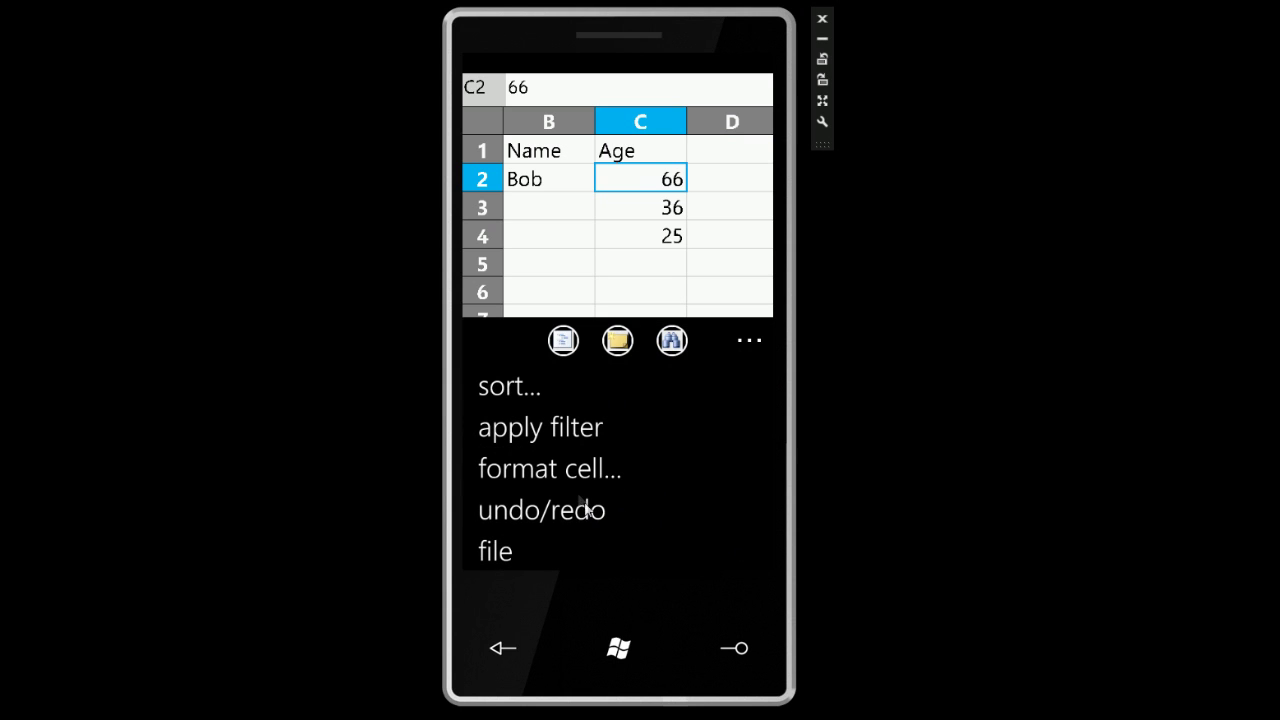
left_click(571, 474)
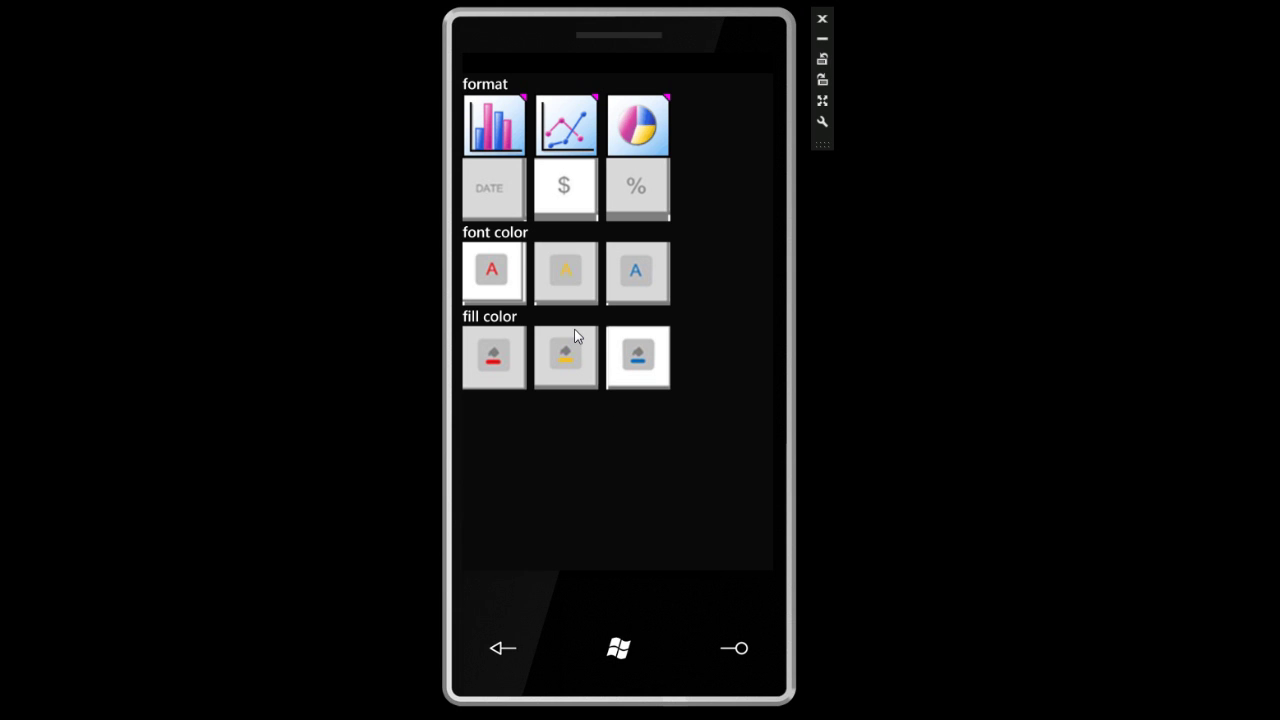
Step: Save the workbook as Book1 through file > save as
left_click(497, 661)
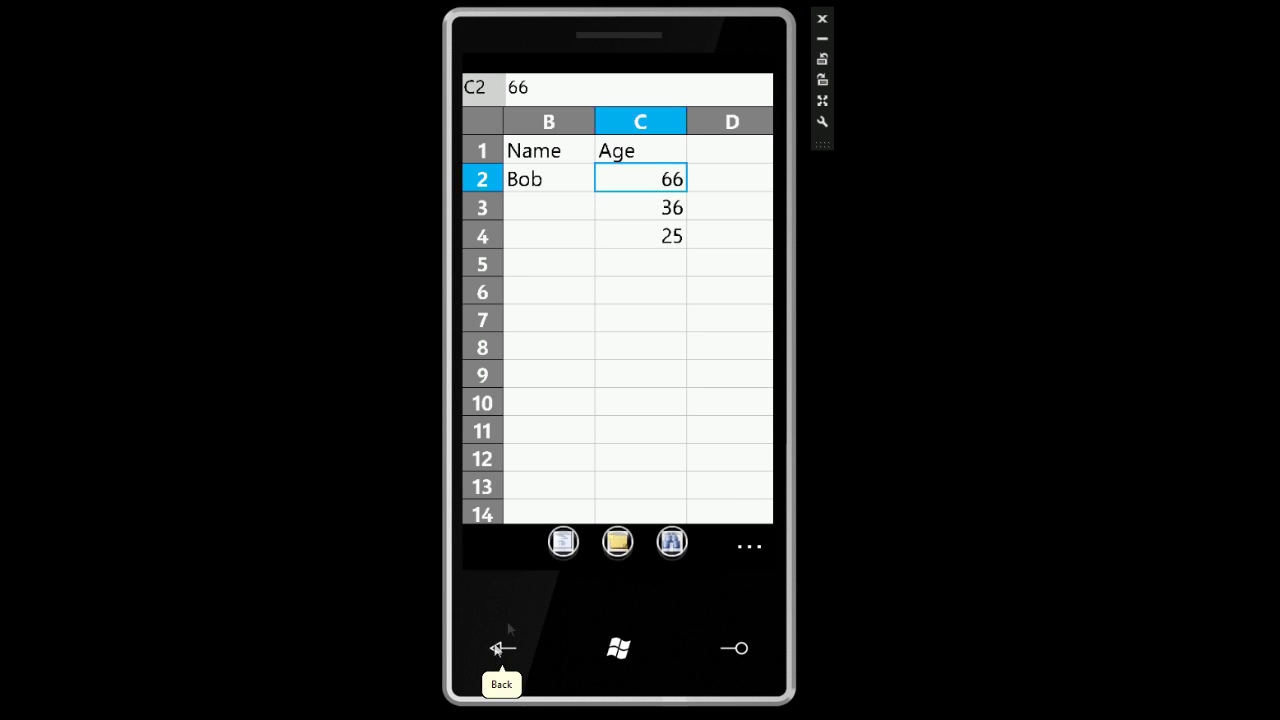
left_click(747, 545)
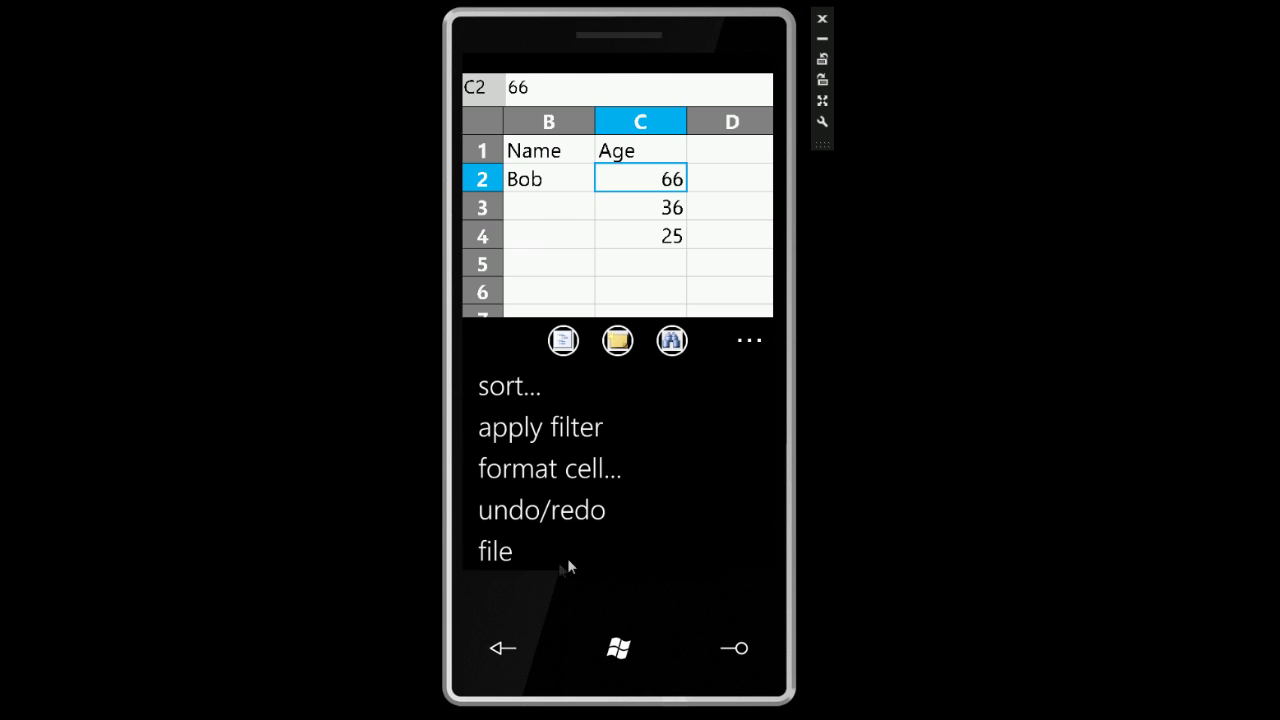
left_click(509, 551)
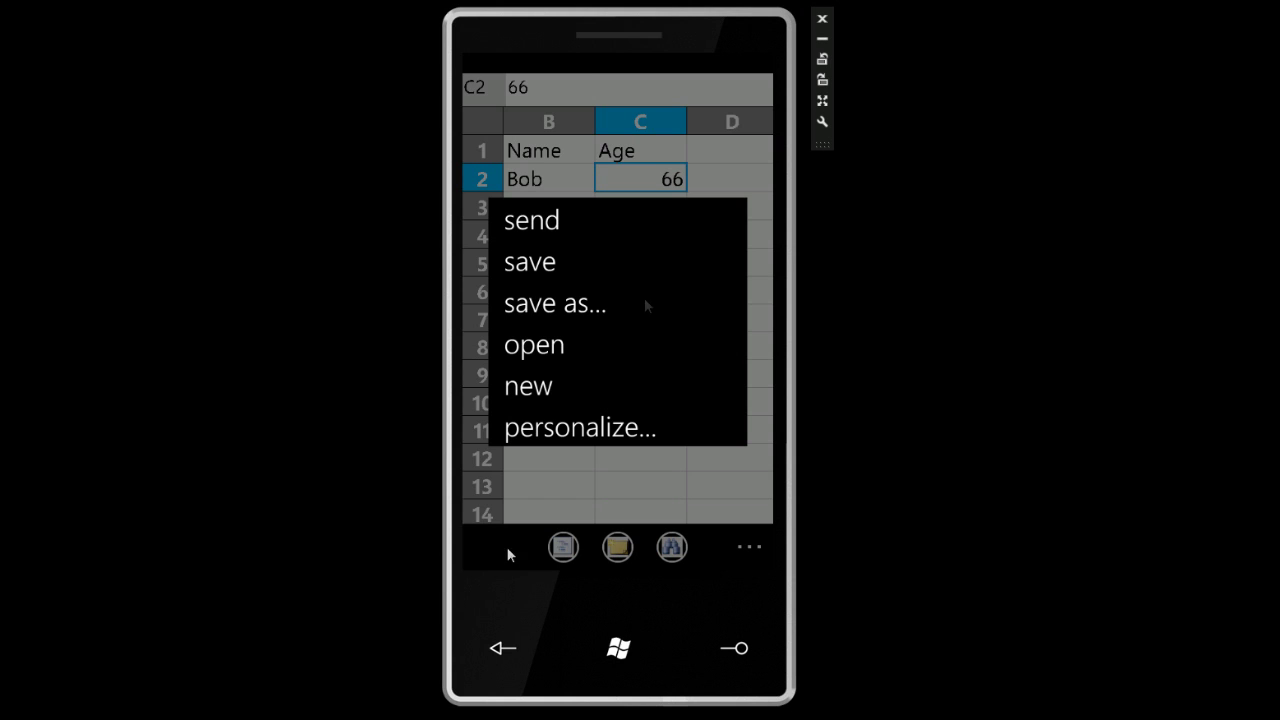
left_click(548, 305)
left_click(492, 220)
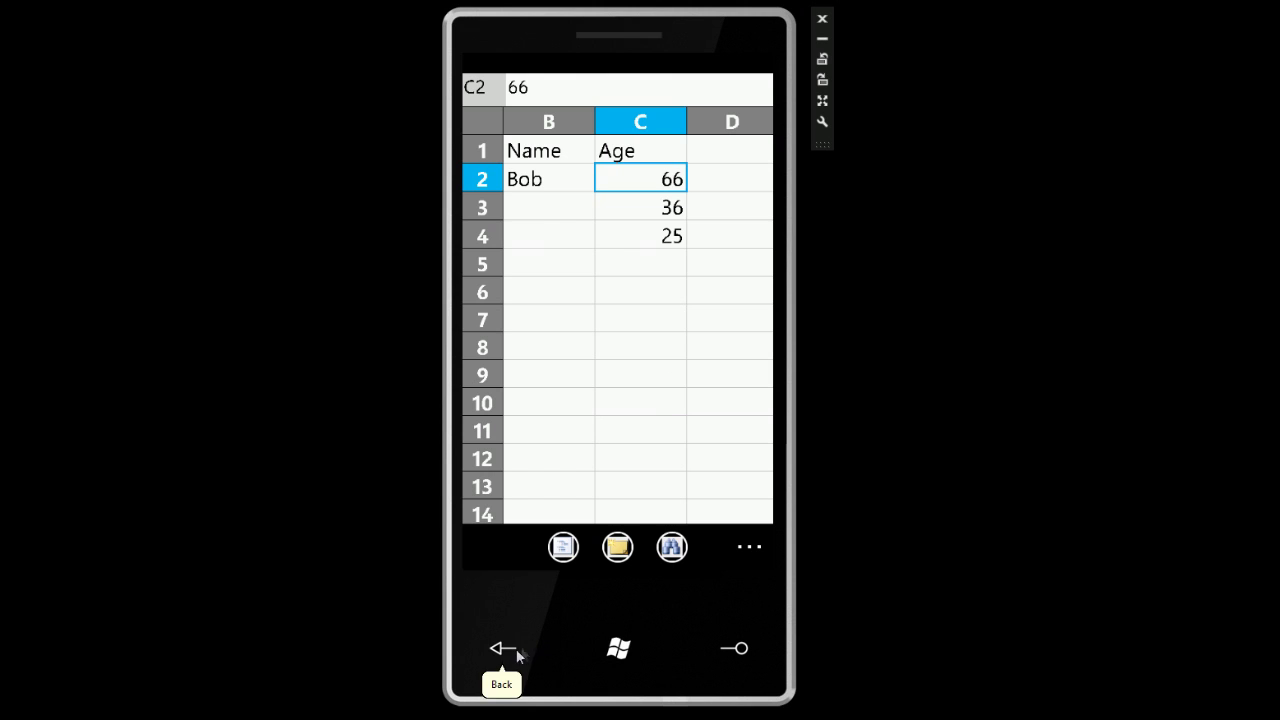
Step: Close the workbook and swipe across the Office hub to the OneNote section
left_click(489, 646)
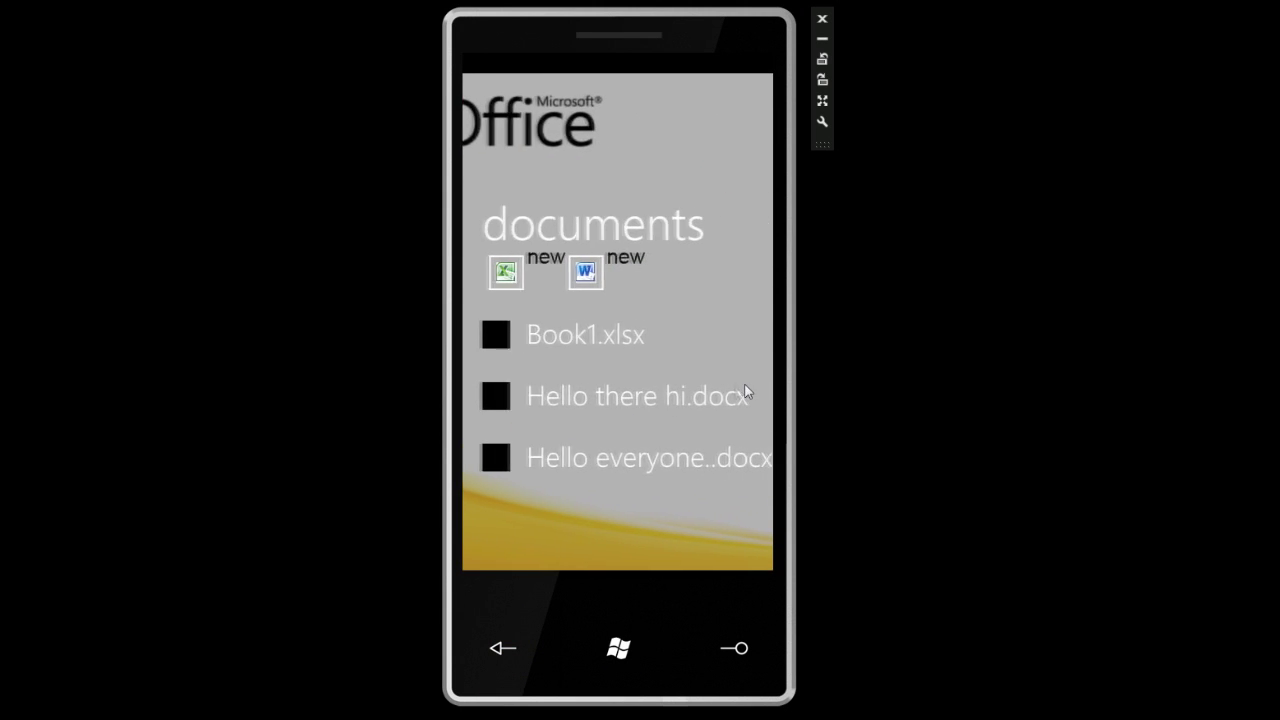
left_click_drag(735, 386, 501, 391)
left_click_drag(706, 364, 466, 377)
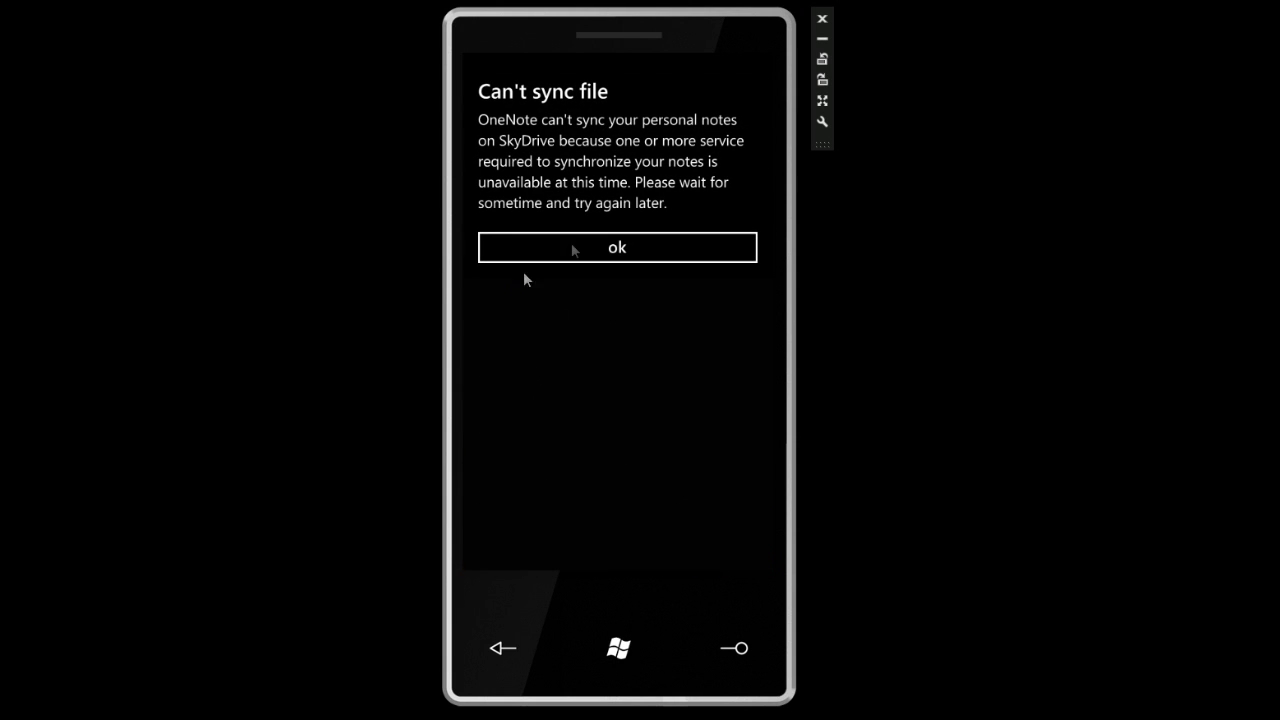
Step: Dismiss the sync error, write a note titled 'new note' with body 'Hello', and close it
left_click(574, 248)
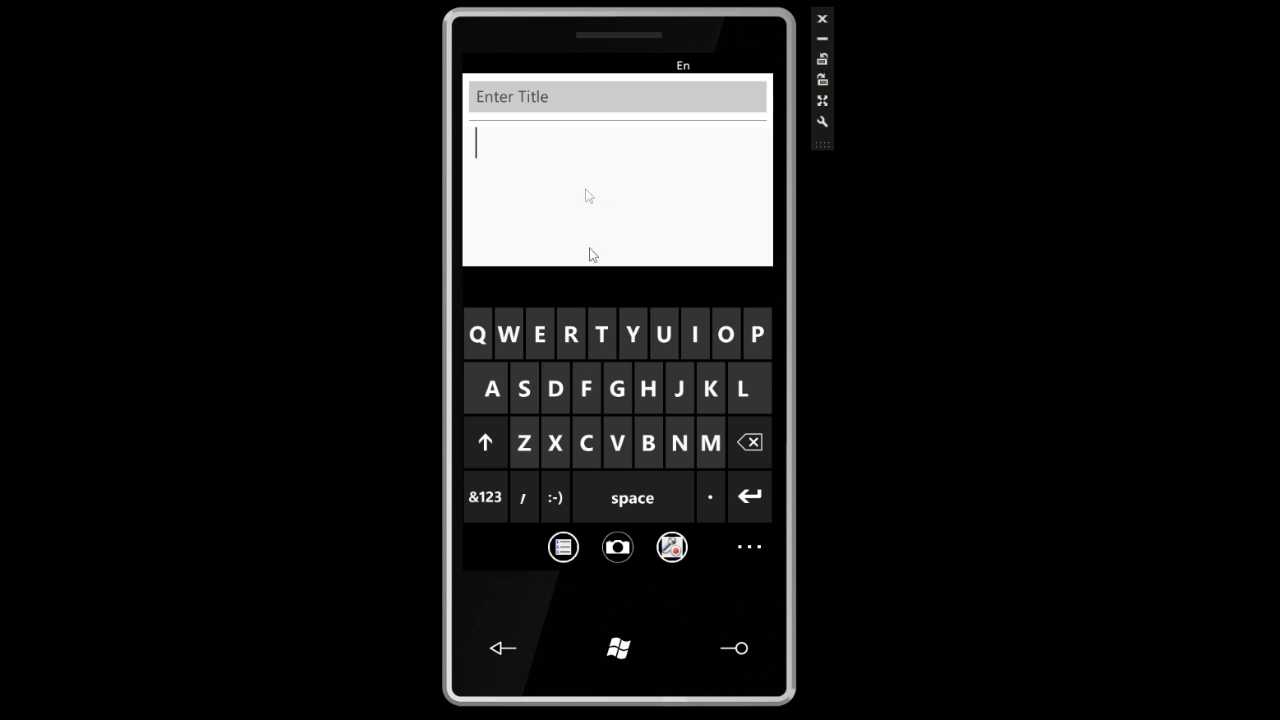
left_click(558, 112)
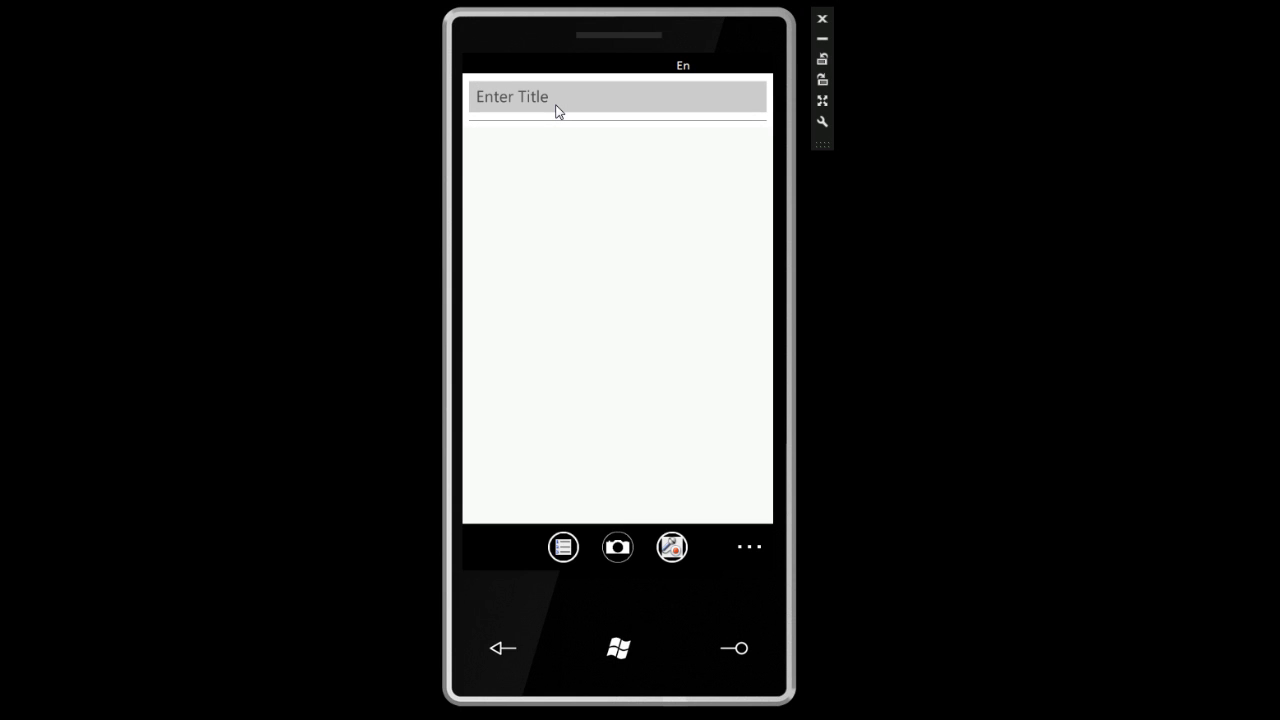
left_click(558, 112)
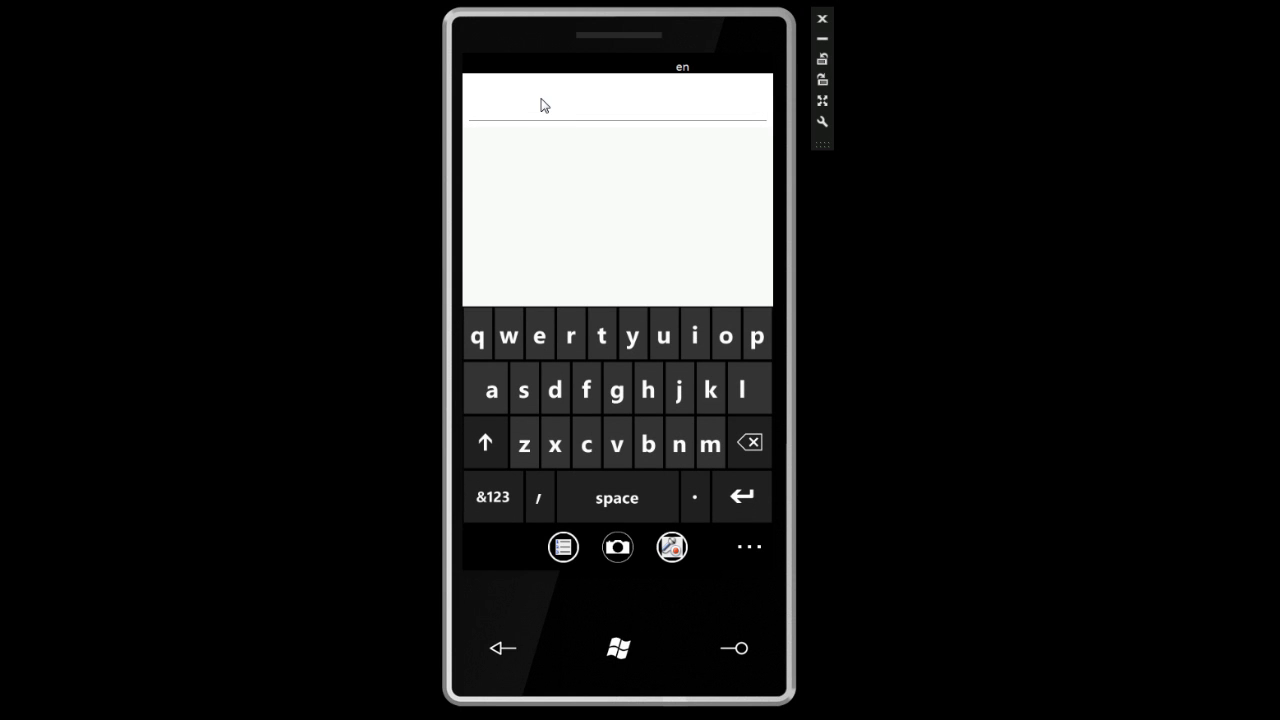
type("new note")
key("shift")
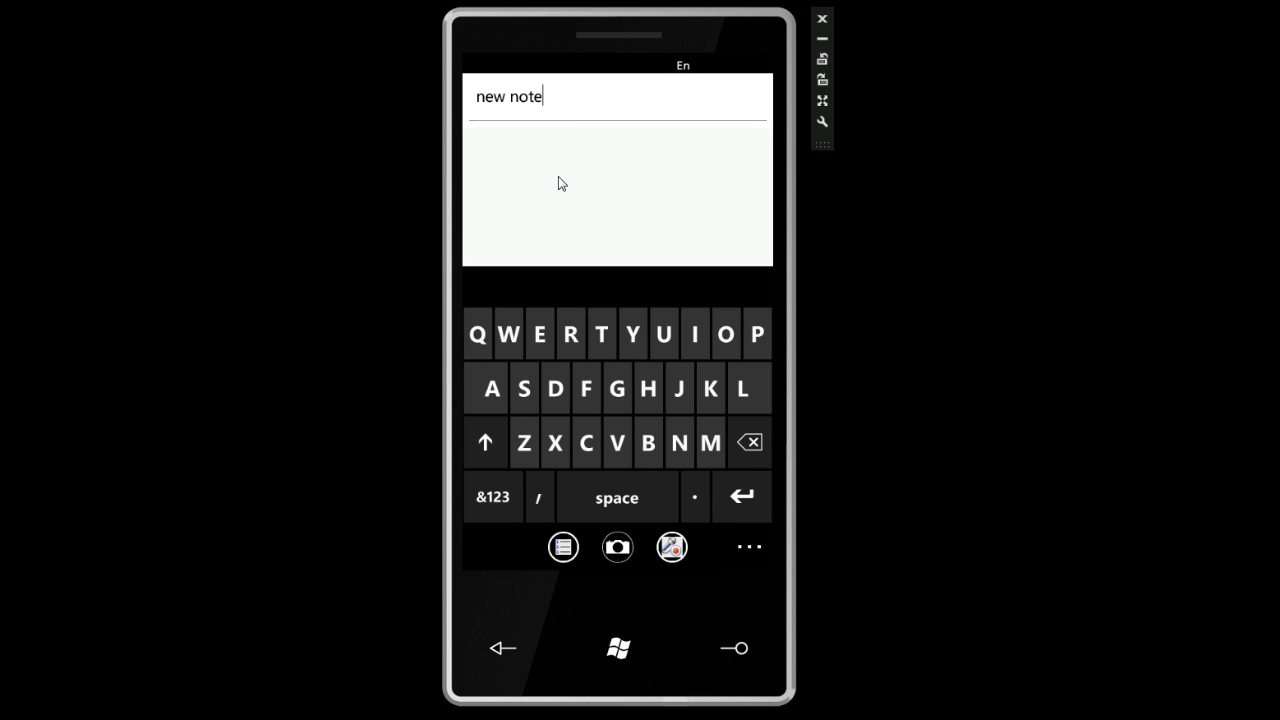
left_click(531, 157)
type("Hello")
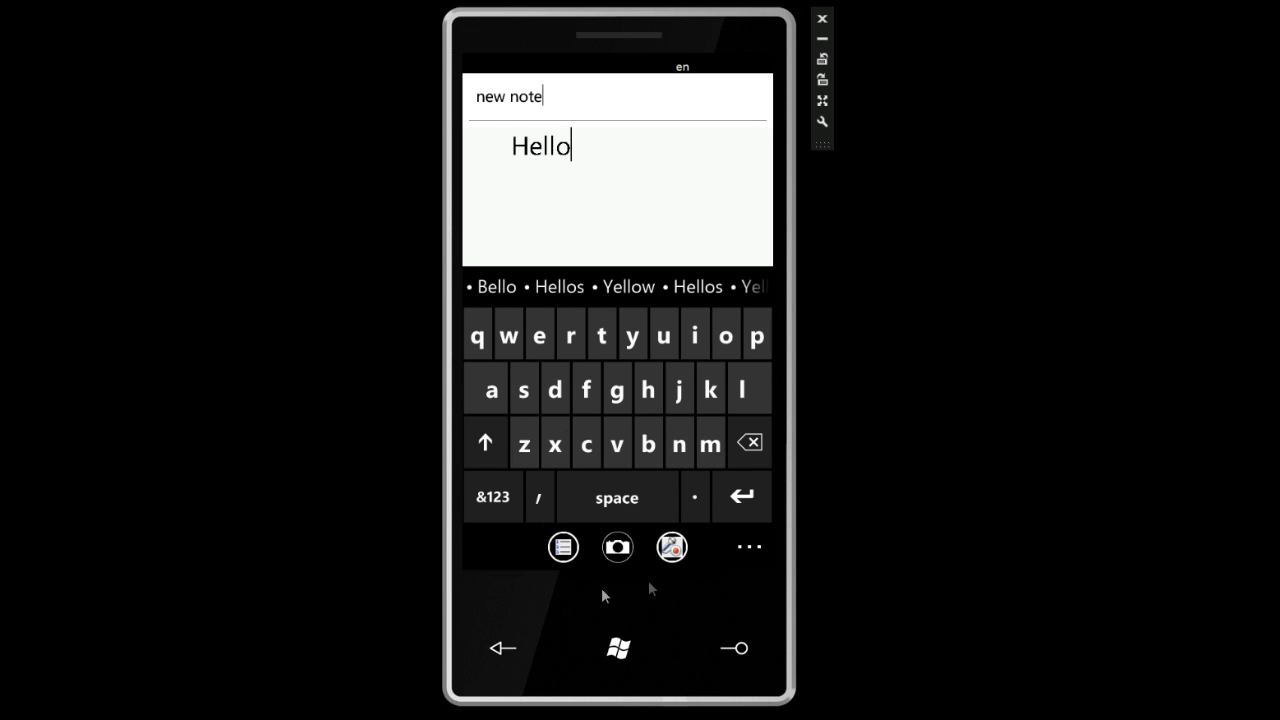
left_click(501, 664)
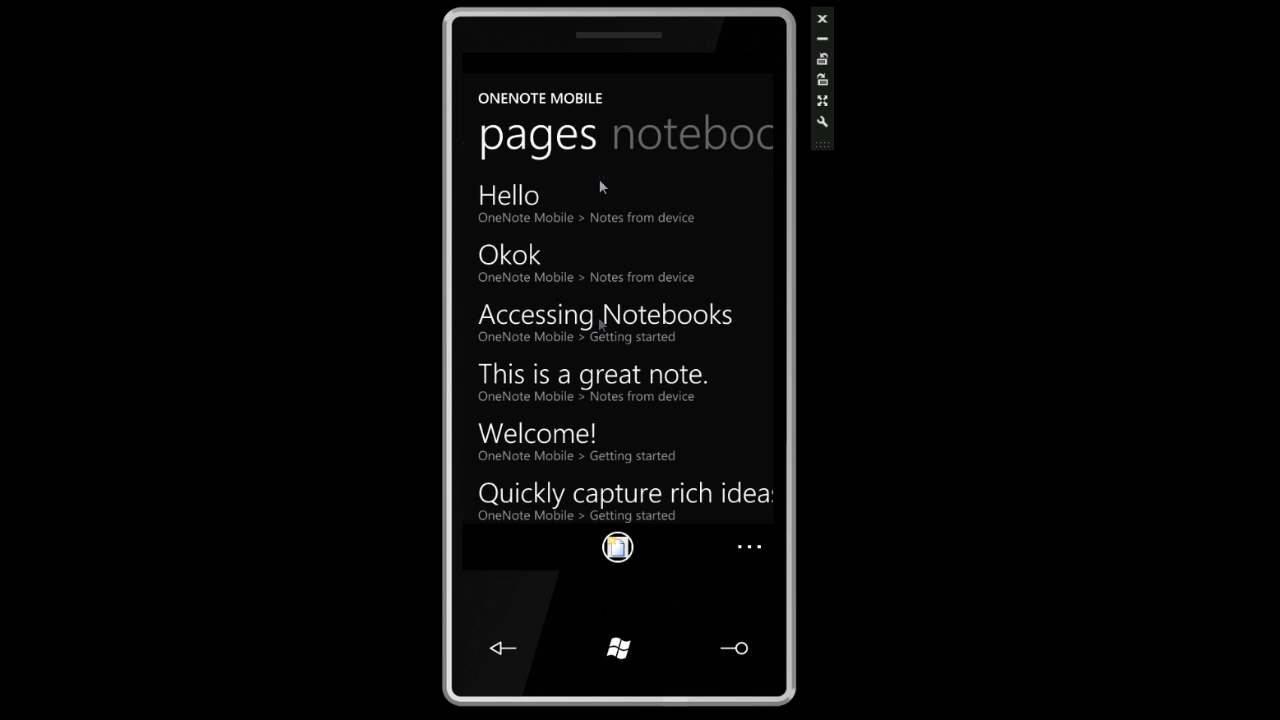
Step: Glance at the notebooks list, then open the Accessing Notebooks page in edit mode
left_click(680, 147)
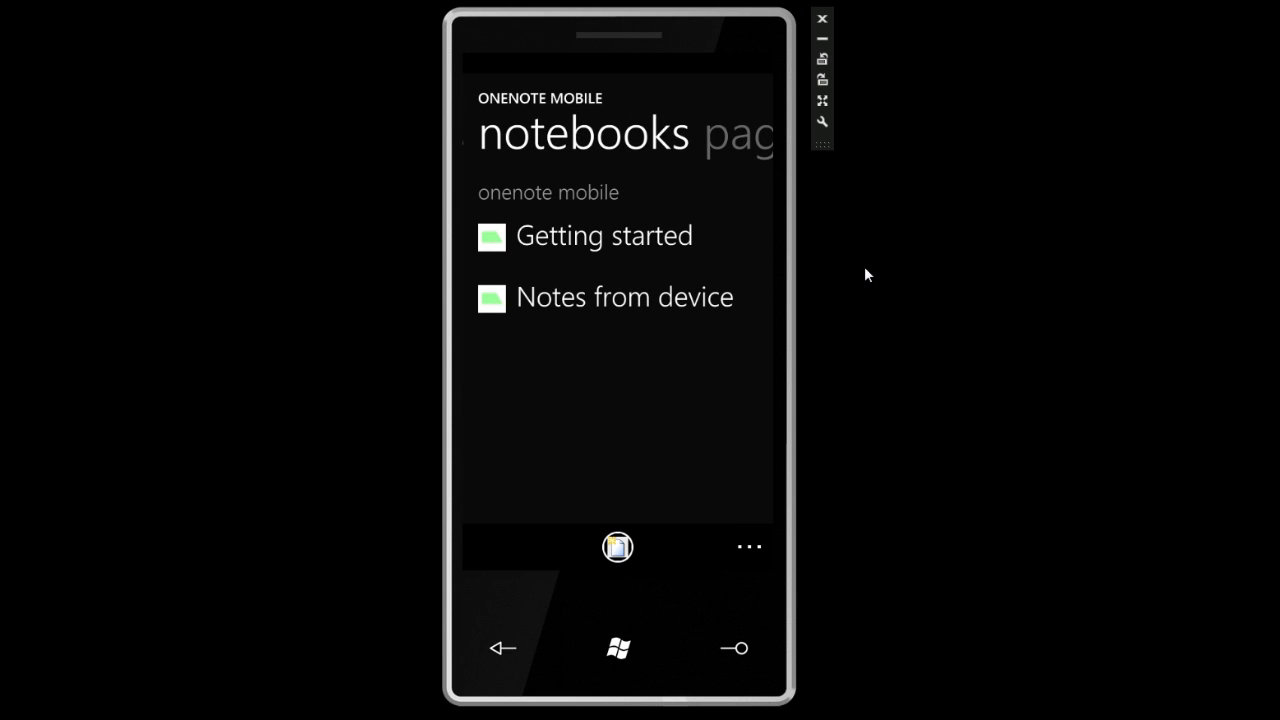
left_click(760, 145)
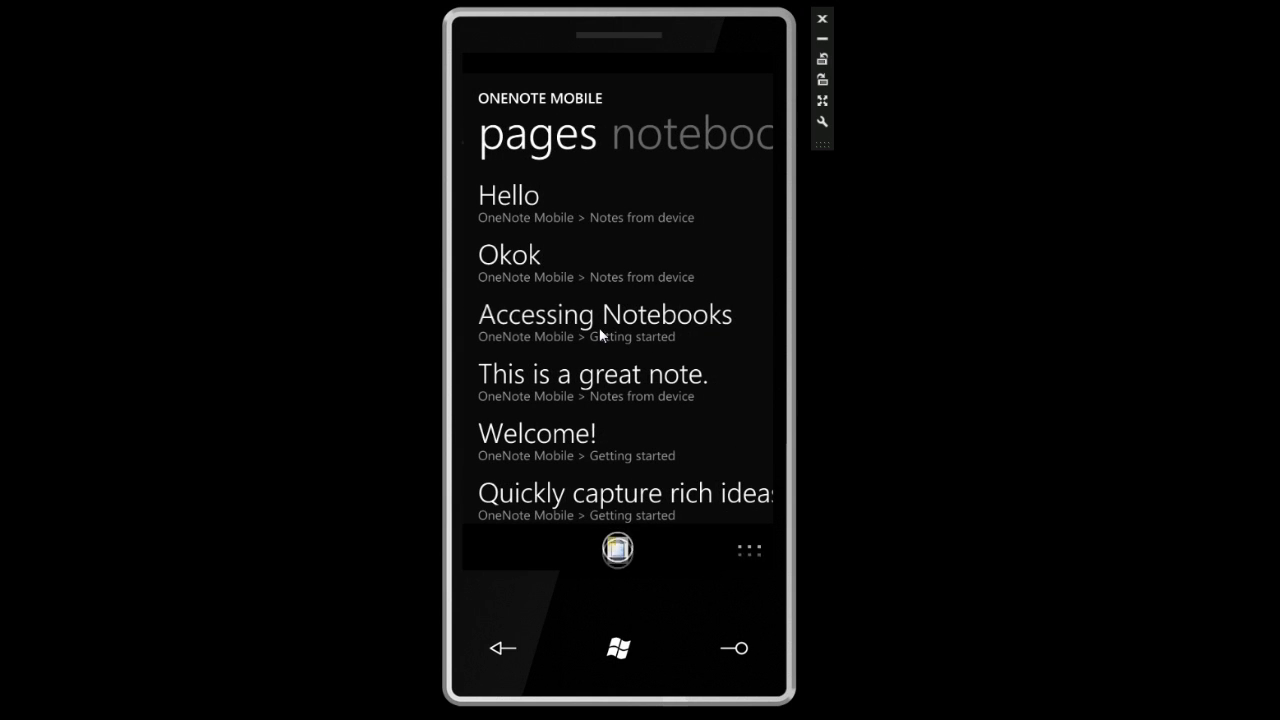
left_click(599, 330)
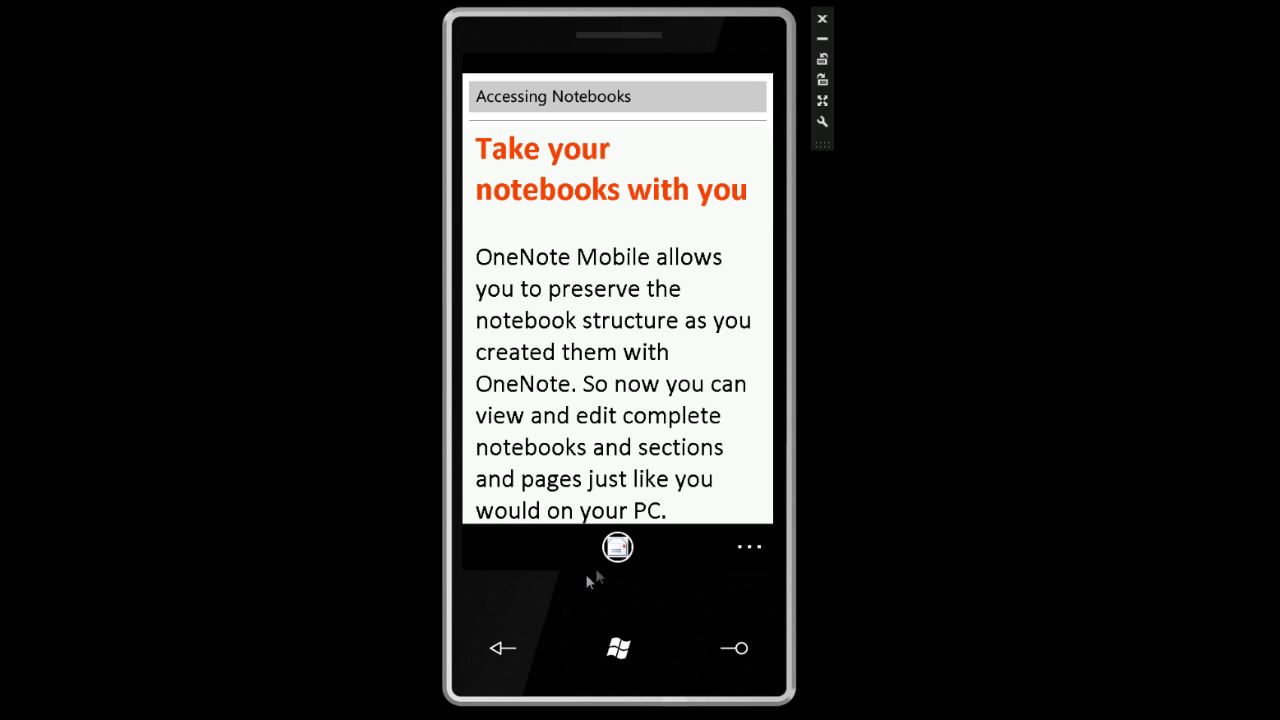
left_click(758, 556)
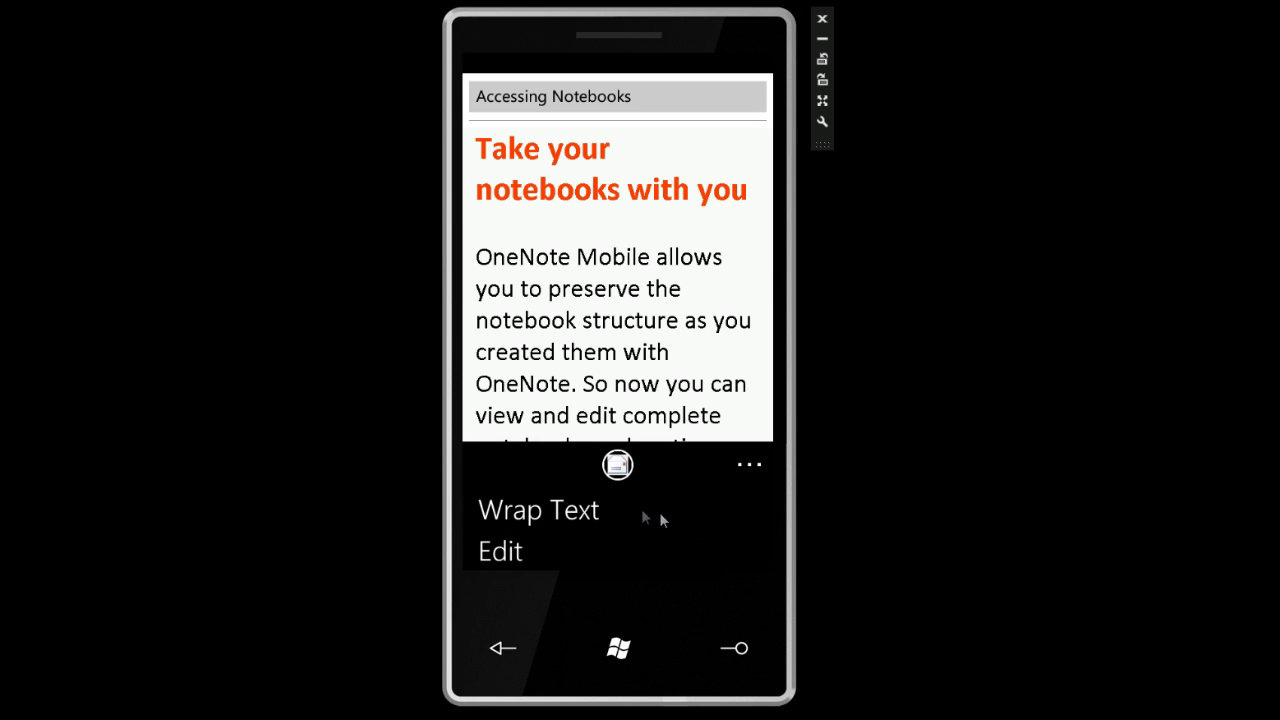
left_click(528, 549)
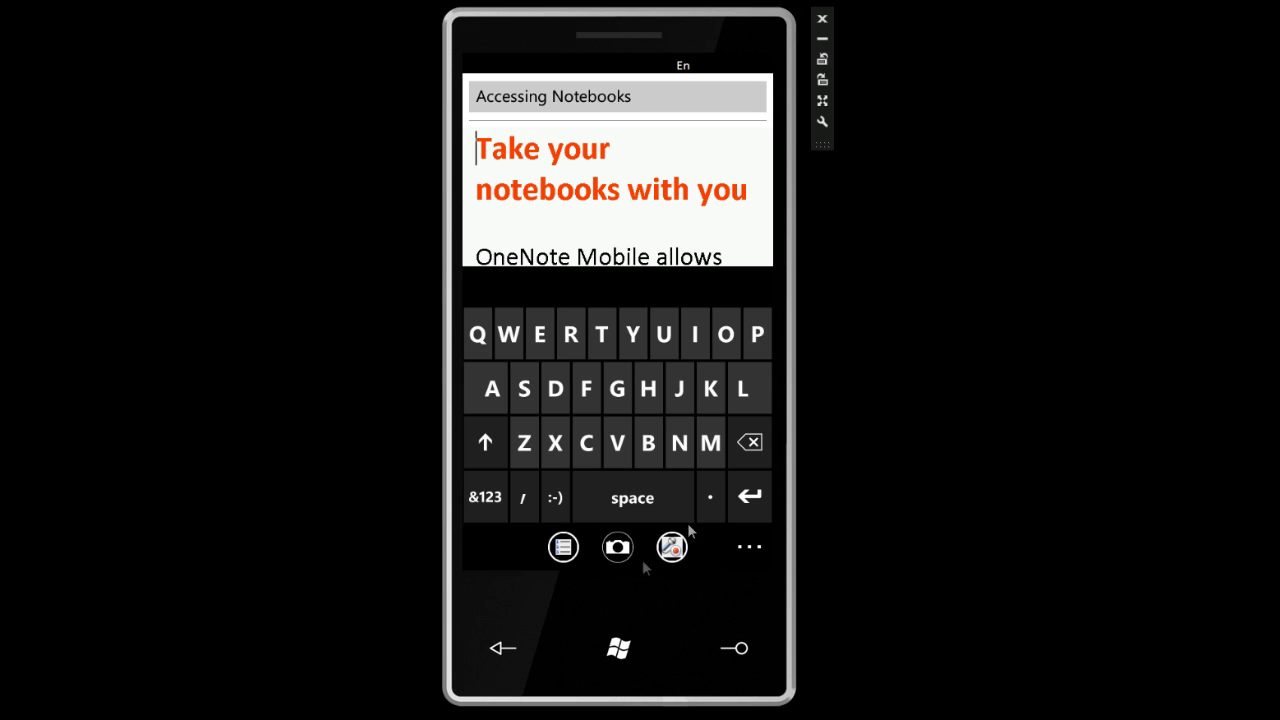
Step: Dismiss the keyboard and back out of Accessing Notebooks and the Office hub to Start
left_click(521, 648)
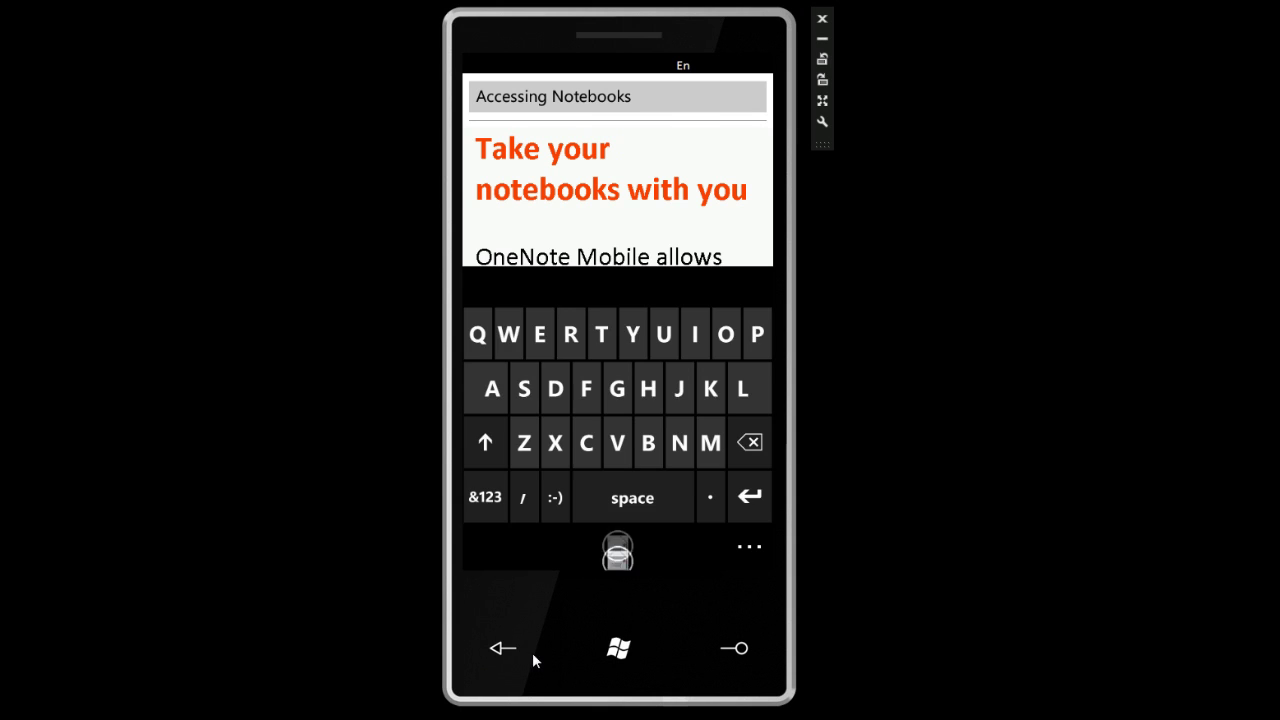
left_click(500, 652)
left_click(501, 652)
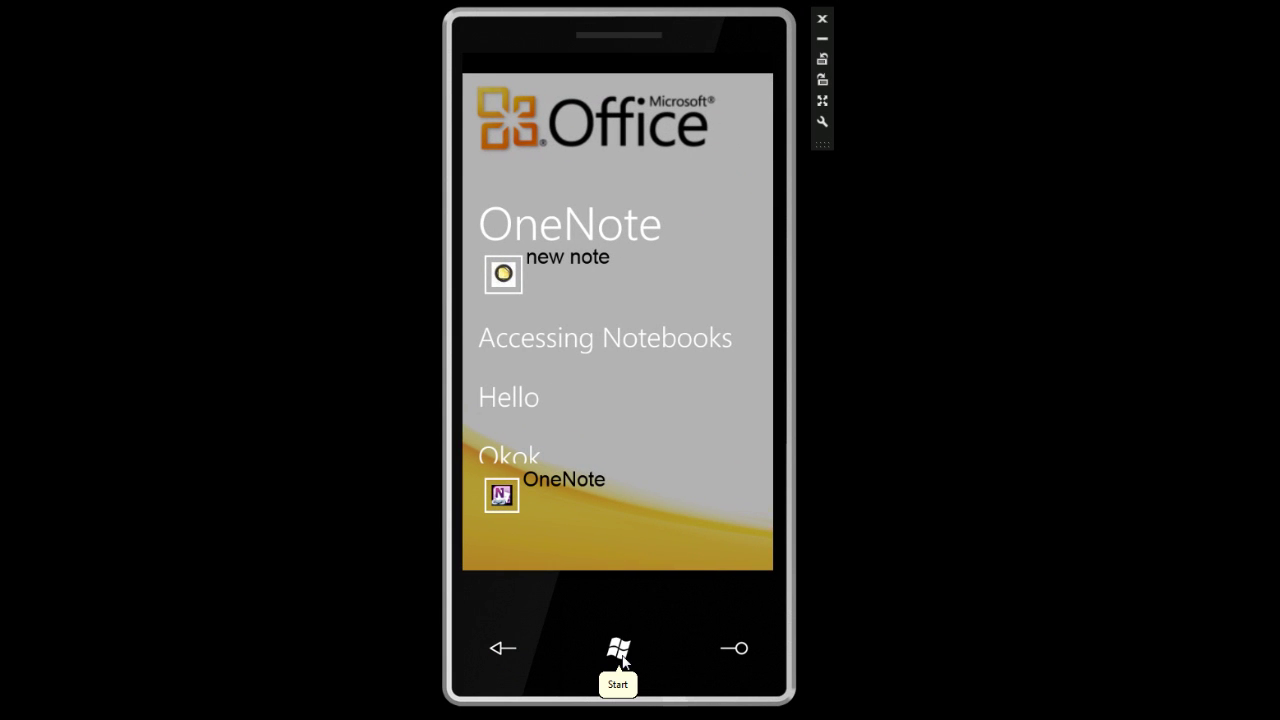
left_click(620, 650)
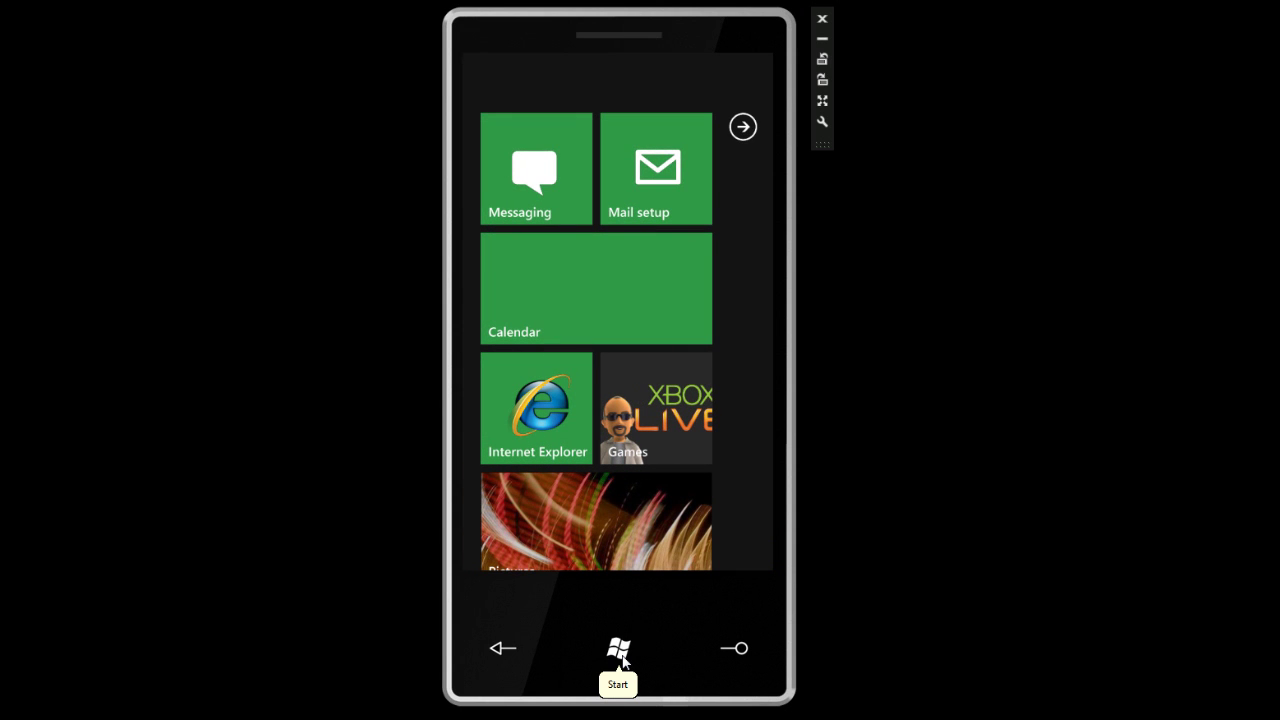
Step: View the empty PowerPoint documents list, with no documents on the phone, then return to Start
left_click(742, 127)
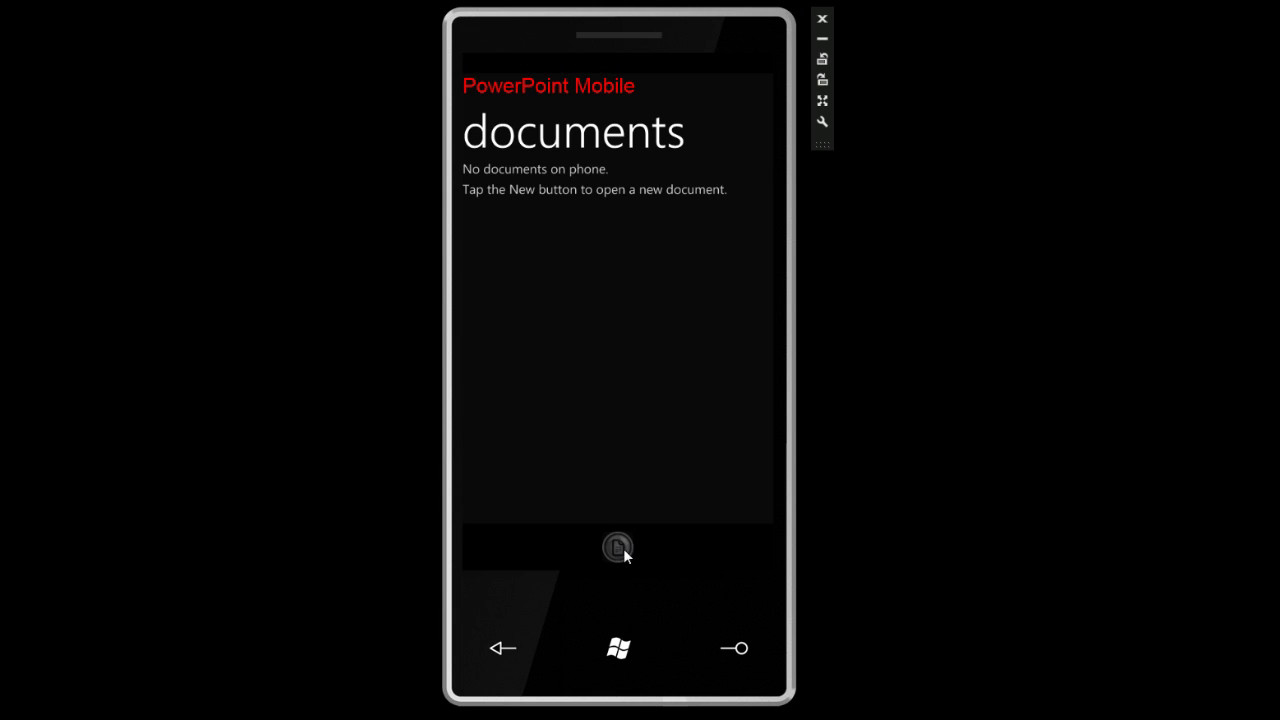
left_click(618, 646)
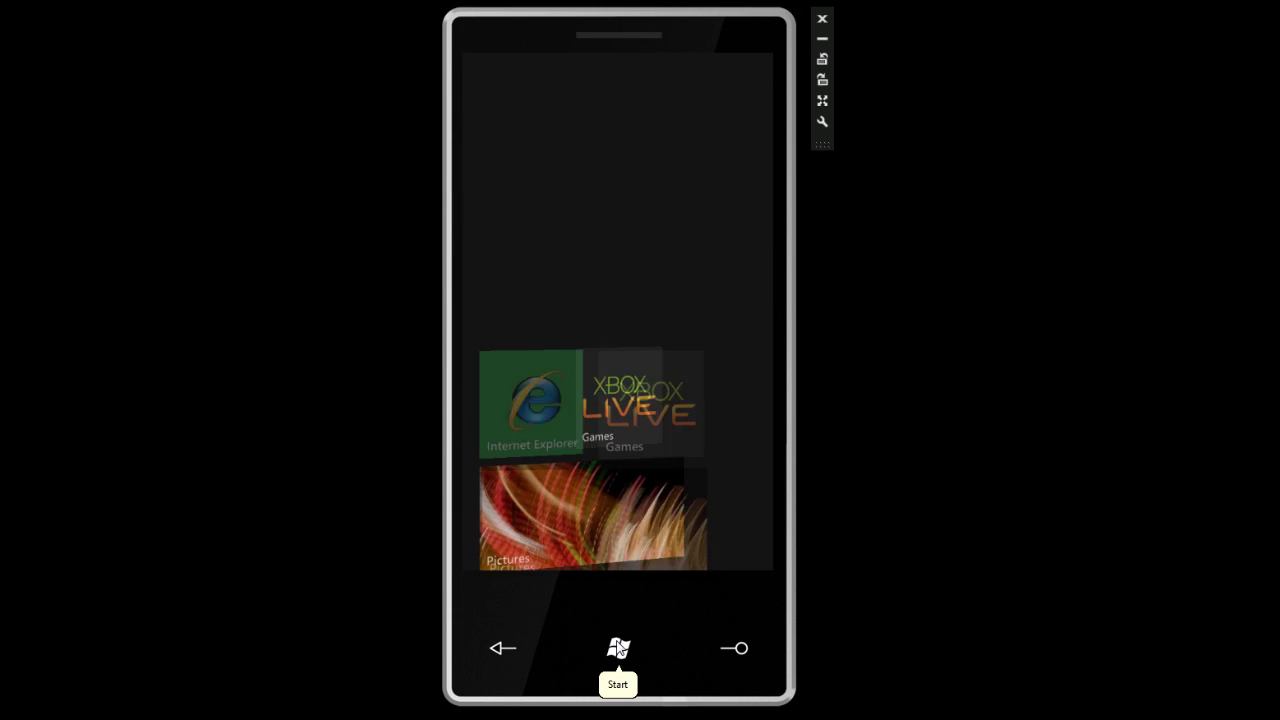